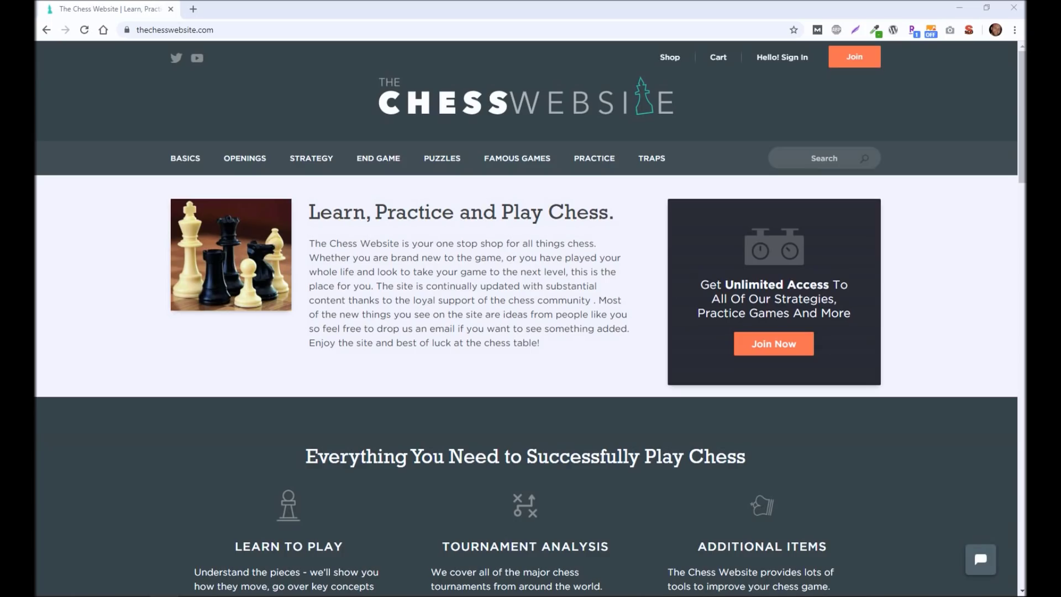
Open the Chess Analysis page on The Chess Website.
{"action": "scroll", "coordinate": [584, 335], "scroll_direction": "down", "scroll_amount": 5}
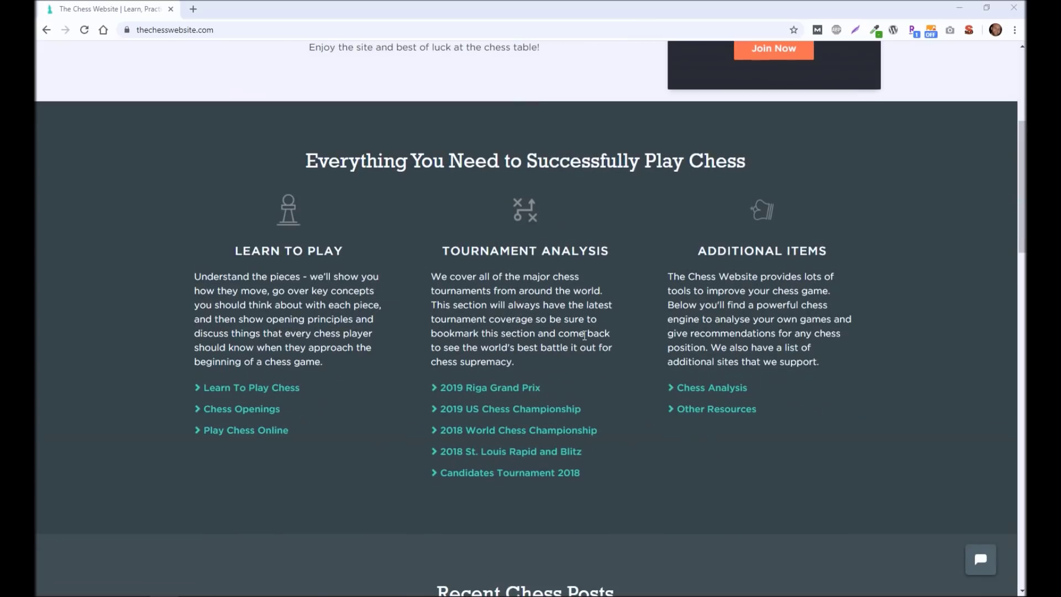
{"action": "left_click", "coordinate": [712, 393]}
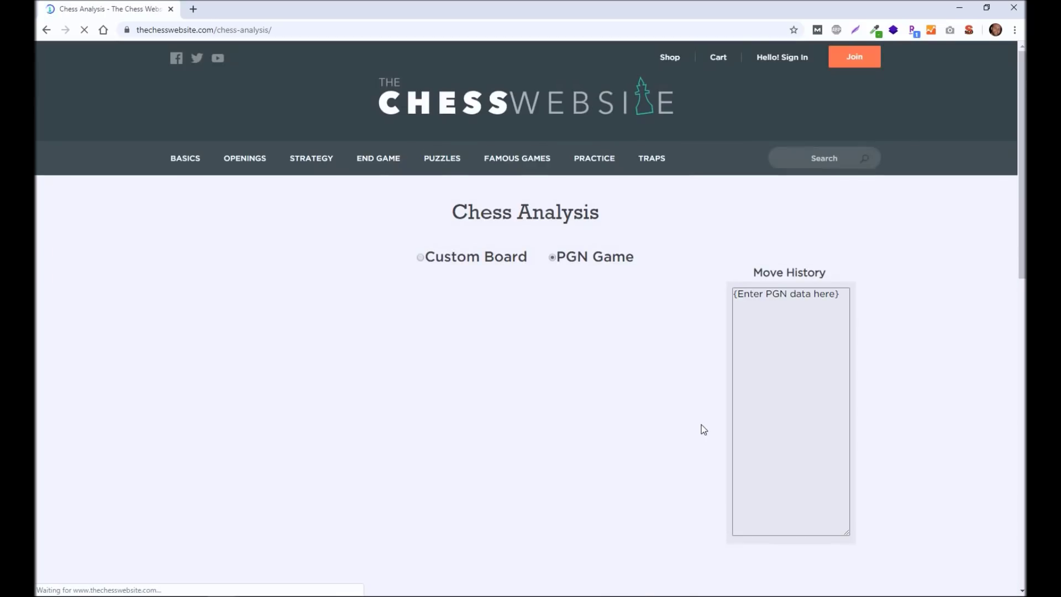
{"action": "scroll", "coordinate": [712, 423], "scroll_direction": "down", "scroll_amount": 1}
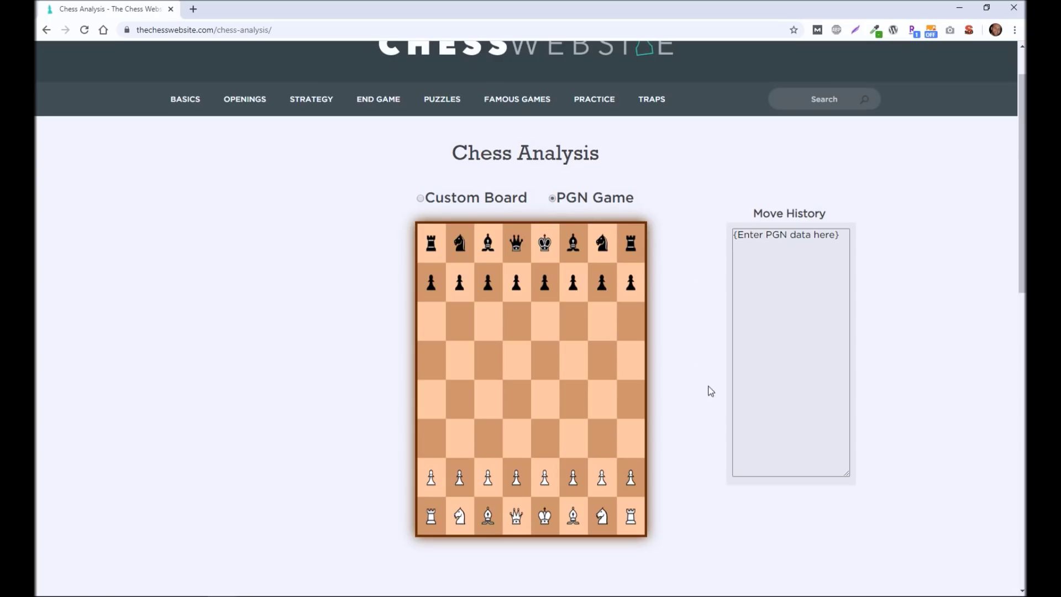
{"action": "scroll", "coordinate": [708, 391], "scroll_direction": "up", "scroll_amount": 1}
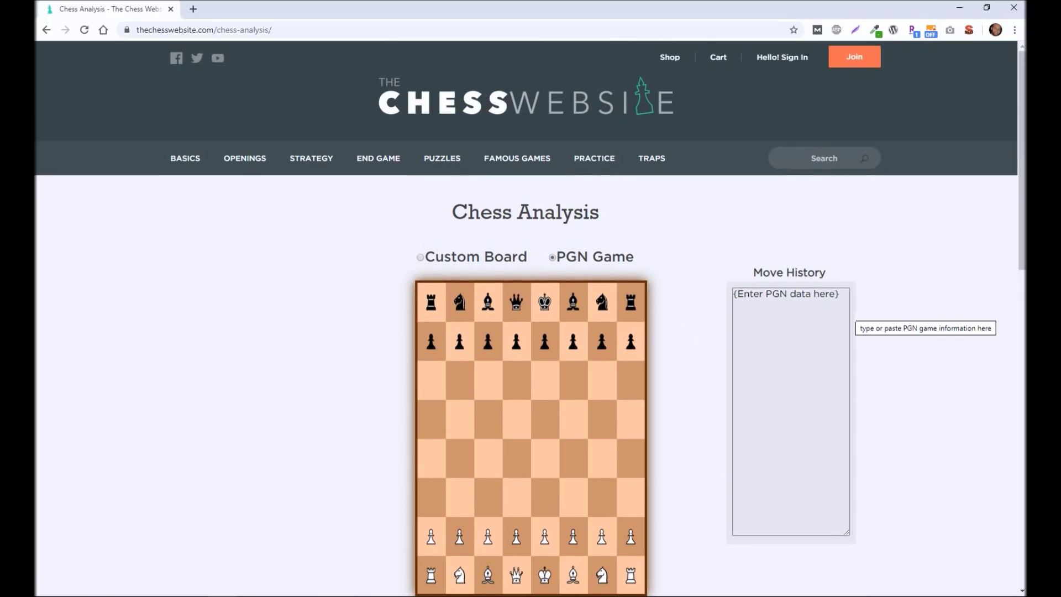
Replace the moves box placeholder with the pasted PGN game and select the search depth value.
{"action": "left_click_drag", "start_coordinate": [773, 293], "coordinate": [715, 296]}
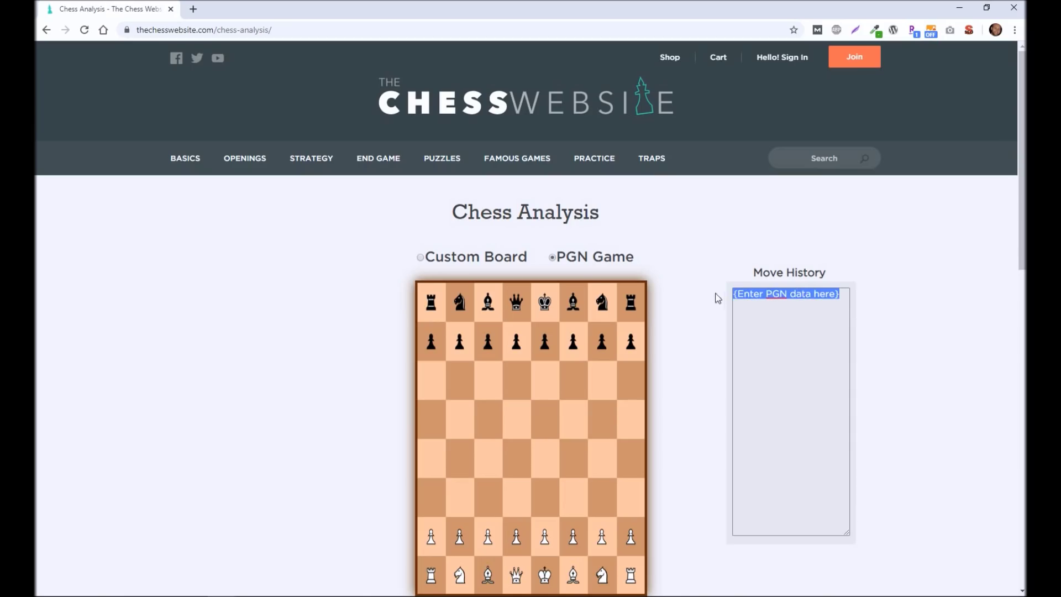
{"action": "right_click", "coordinate": [754, 292]}
{"action": "left_click", "coordinate": [781, 351]}
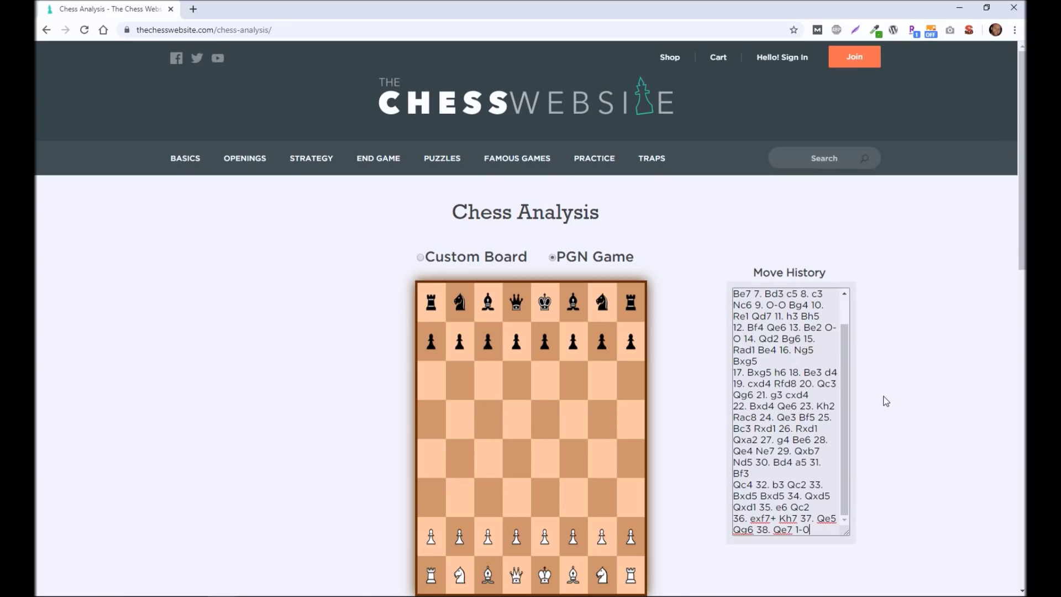
{"action": "scroll", "coordinate": [844, 474], "scroll_direction": "up", "scroll_amount": 1}
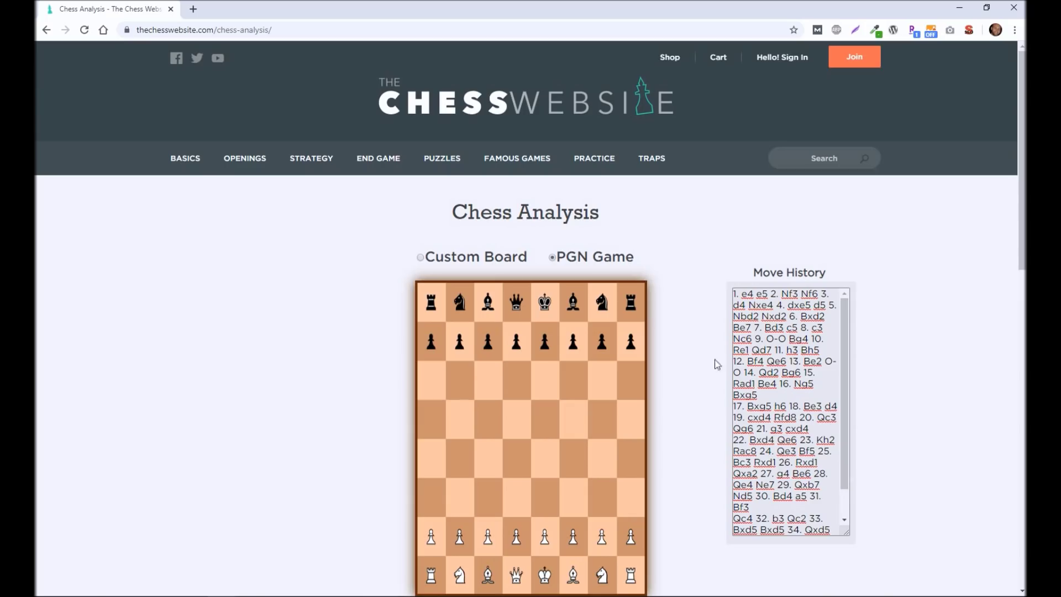
{"action": "scroll", "coordinate": [685, 428], "scroll_direction": "down", "scroll_amount": 5}
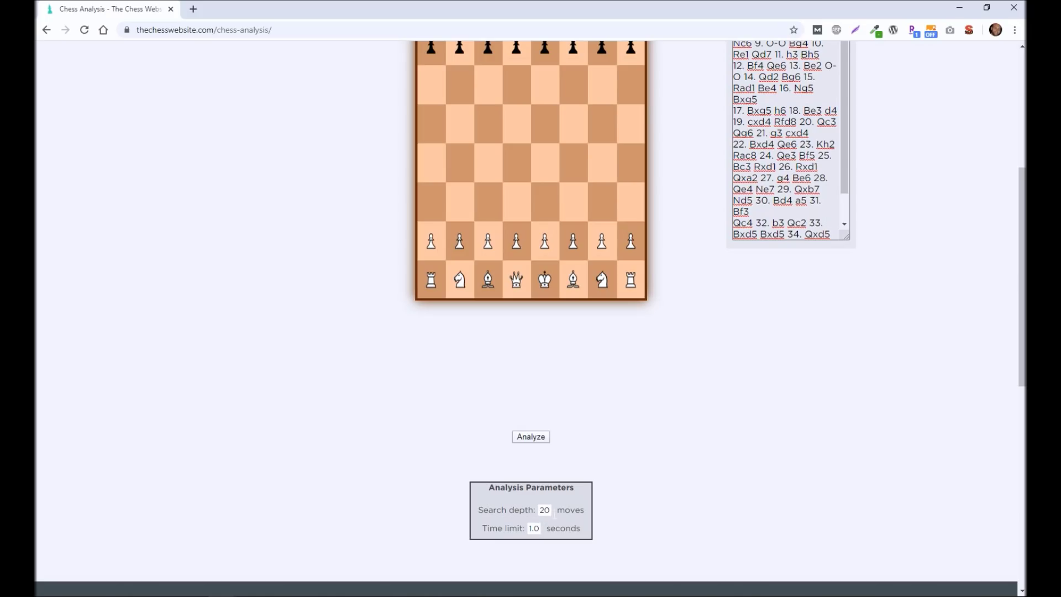
{"action": "left_click_drag", "start_coordinate": [539, 510], "coordinate": [554, 513]}
Analyze the game at search depth 99 with a 4-second time limit, then view 16...Bxg5.
{"action": "type", "text": "99"}
{"action": "key", "text": "Tab"}
{"action": "type", "text": "4"}
{"action": "scroll", "coordinate": [709, 527], "scroll_direction": "up", "scroll_amount": 2}
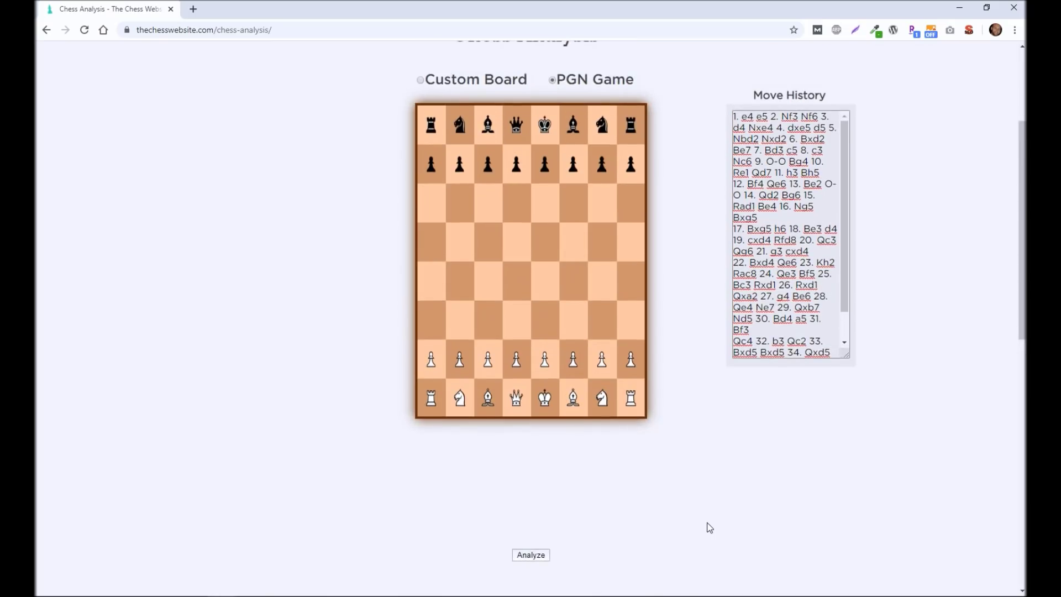
{"action": "left_click", "coordinate": [531, 554]}
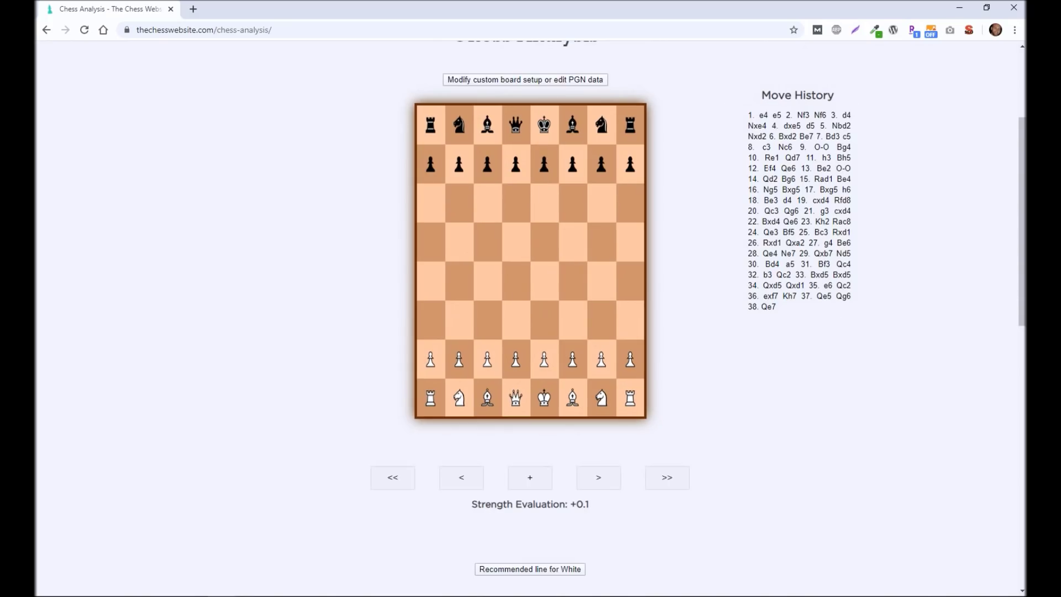
{"action": "left_click", "coordinate": [793, 190]}
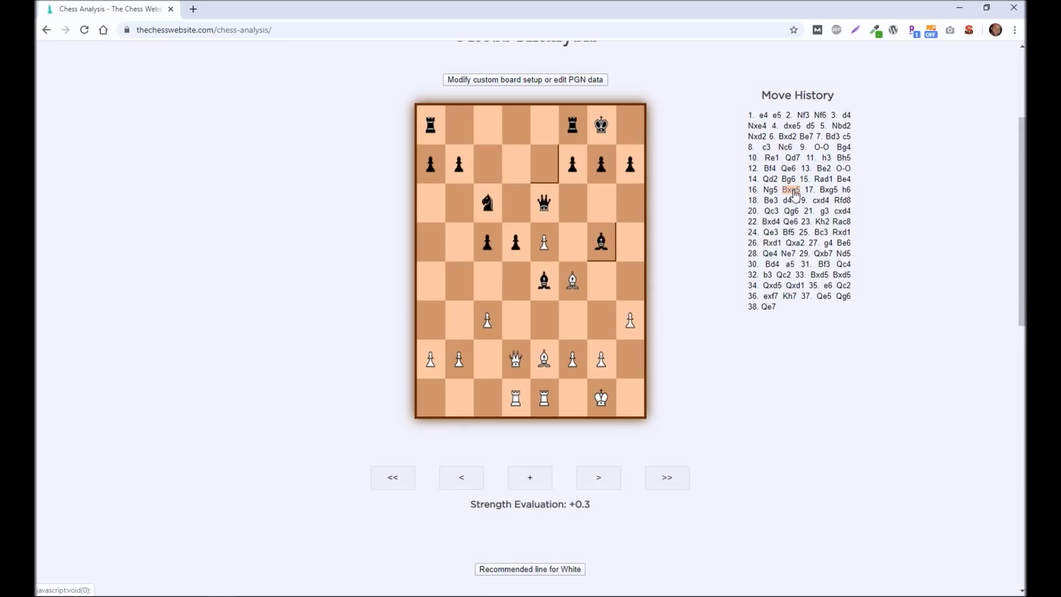
Step to 34...Qxd1 and the final position 38.Qe7 (+4.3), reviewing Black's recommended line.
{"action": "left_click", "coordinate": [795, 287]}
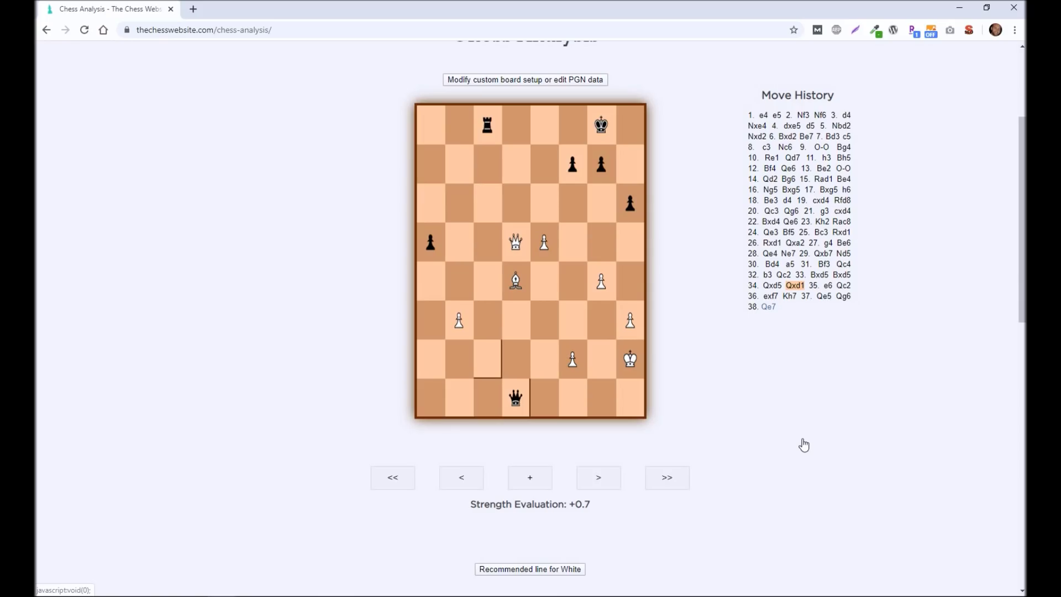
{"action": "key", "text": "End"}
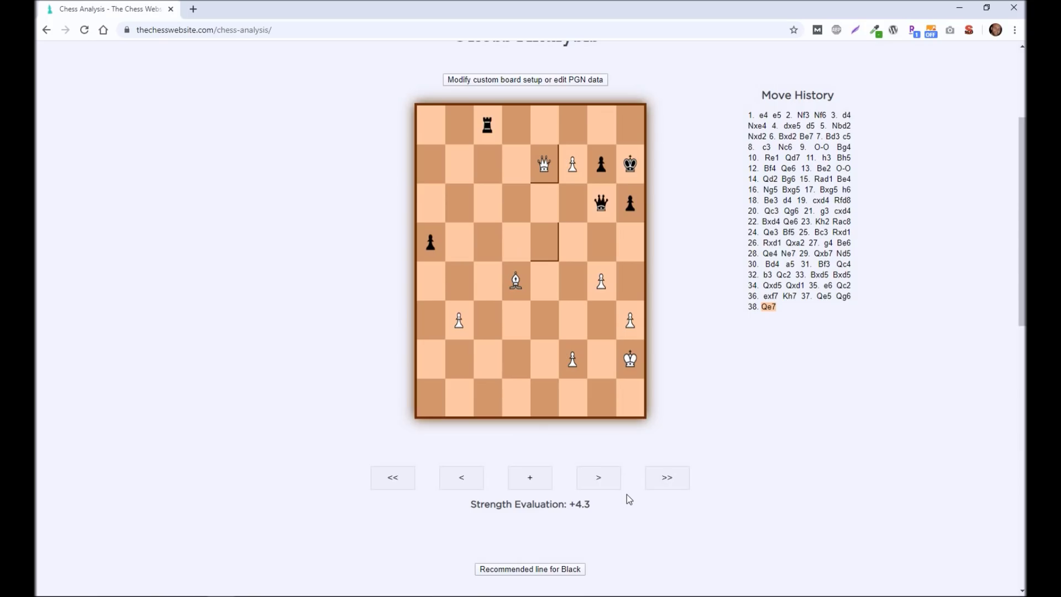
{"action": "scroll", "coordinate": [746, 403], "scroll_direction": "up", "scroll_amount": 1}
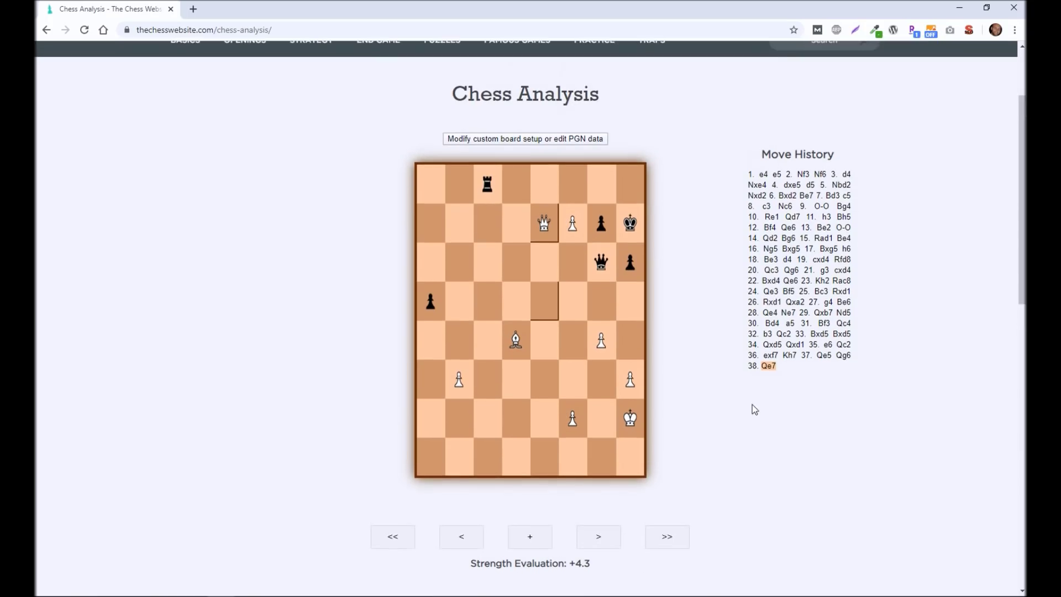
{"action": "scroll", "coordinate": [802, 386], "scroll_direction": "down", "scroll_amount": 1}
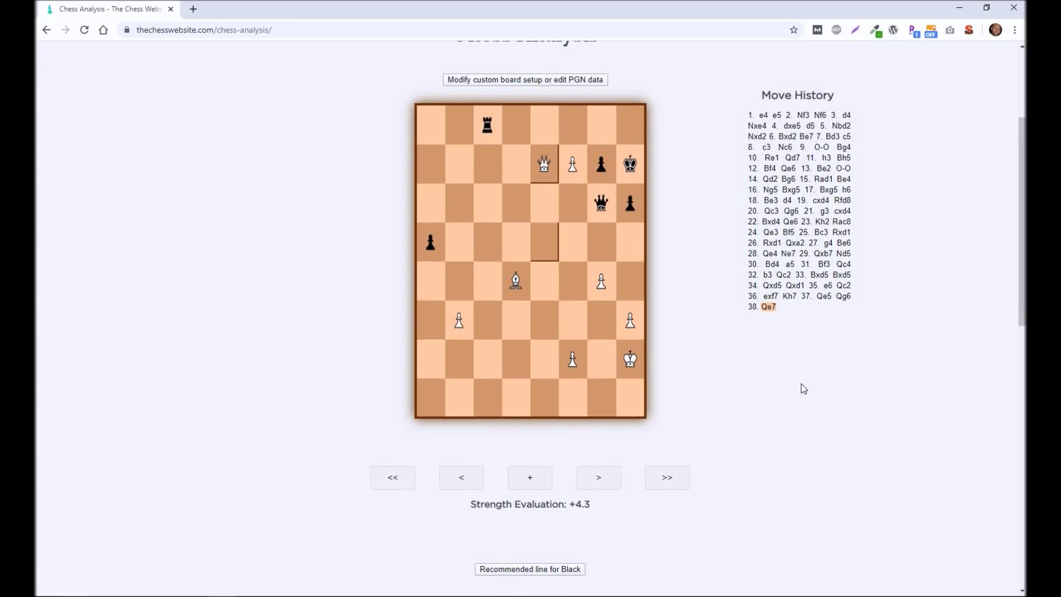
{"action": "scroll", "coordinate": [804, 388], "scroll_direction": "down", "scroll_amount": 2}
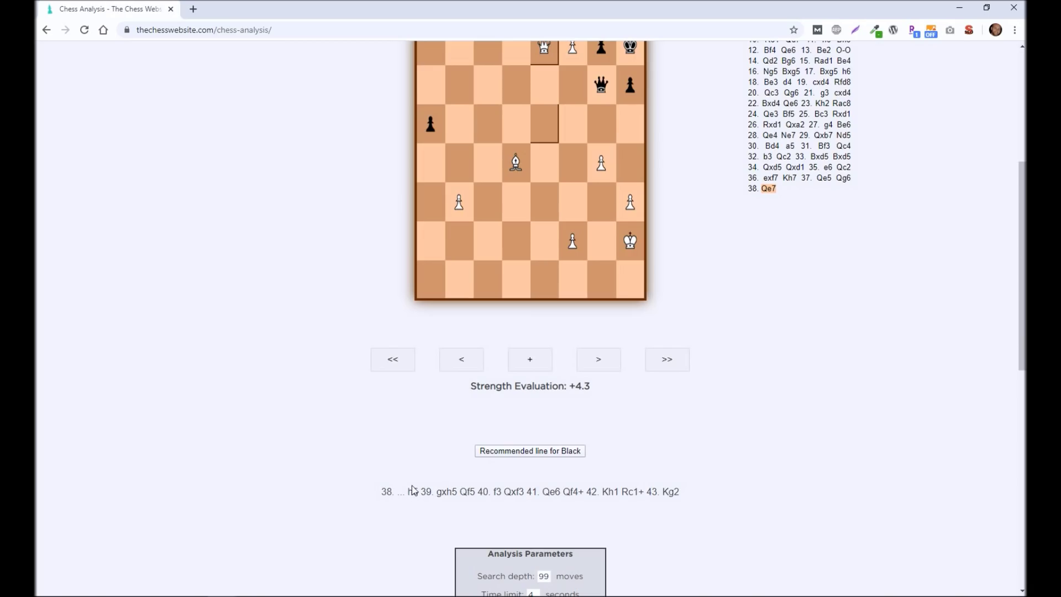
{"action": "scroll", "coordinate": [613, 502], "scroll_direction": "up", "scroll_amount": 5}
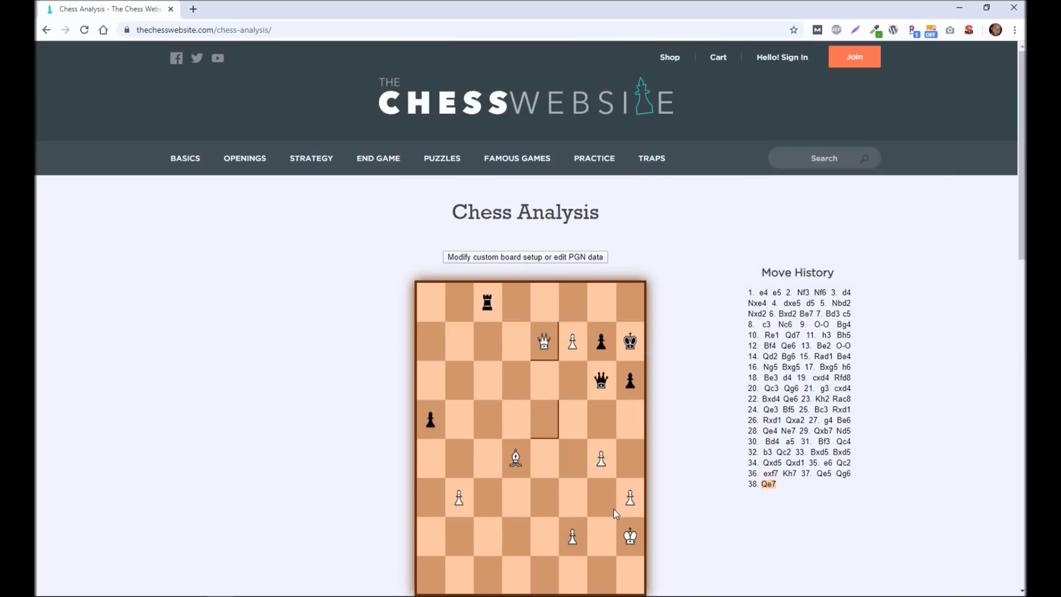
{"action": "left_click", "coordinate": [550, 261]}
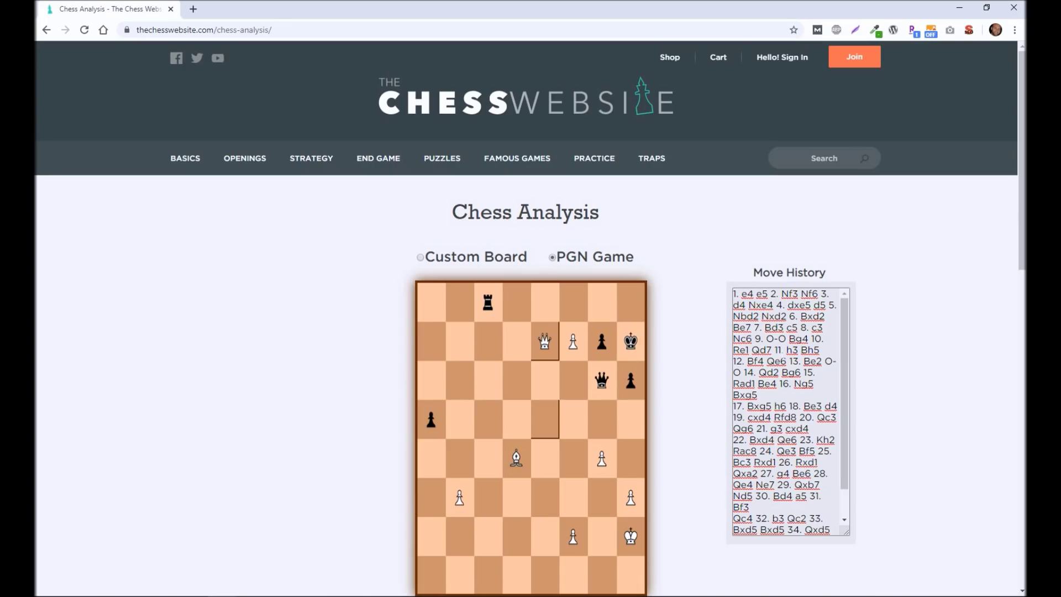
Switch to a custom board and play e2-e4, e7-e5 and Ng1-f3.
{"action": "scroll", "coordinate": [783, 417], "scroll_direction": "down", "scroll_amount": 1}
{"action": "scroll", "coordinate": [783, 417], "scroll_direction": "up", "scroll_amount": 1}
{"action": "left_click", "coordinate": [421, 257]}
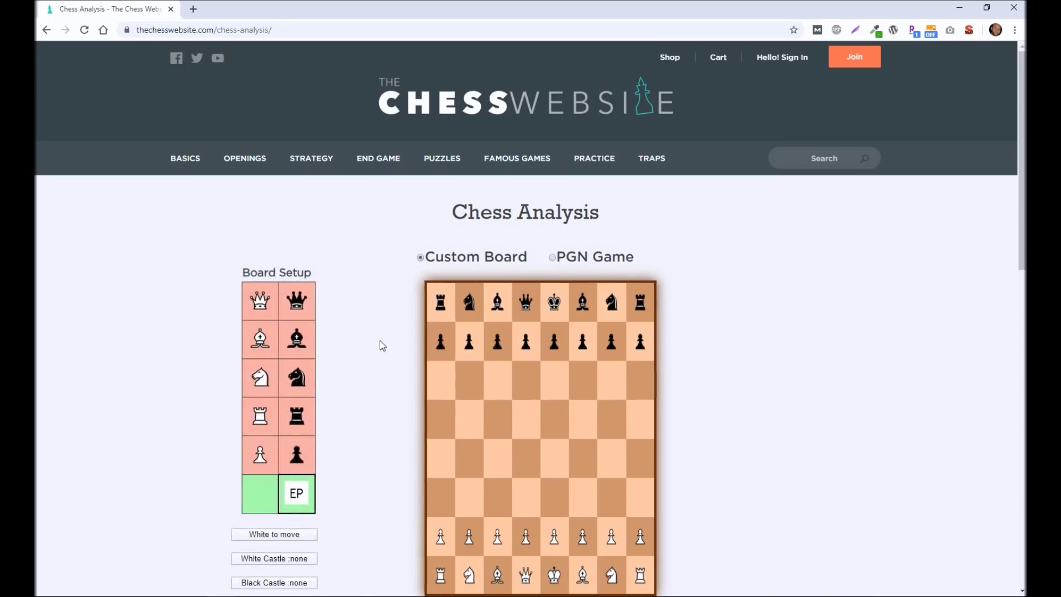
{"action": "scroll", "coordinate": [379, 343], "scroll_direction": "down", "scroll_amount": 1}
{"action": "scroll", "coordinate": [580, 482], "scroll_direction": "down", "scroll_amount": 1}
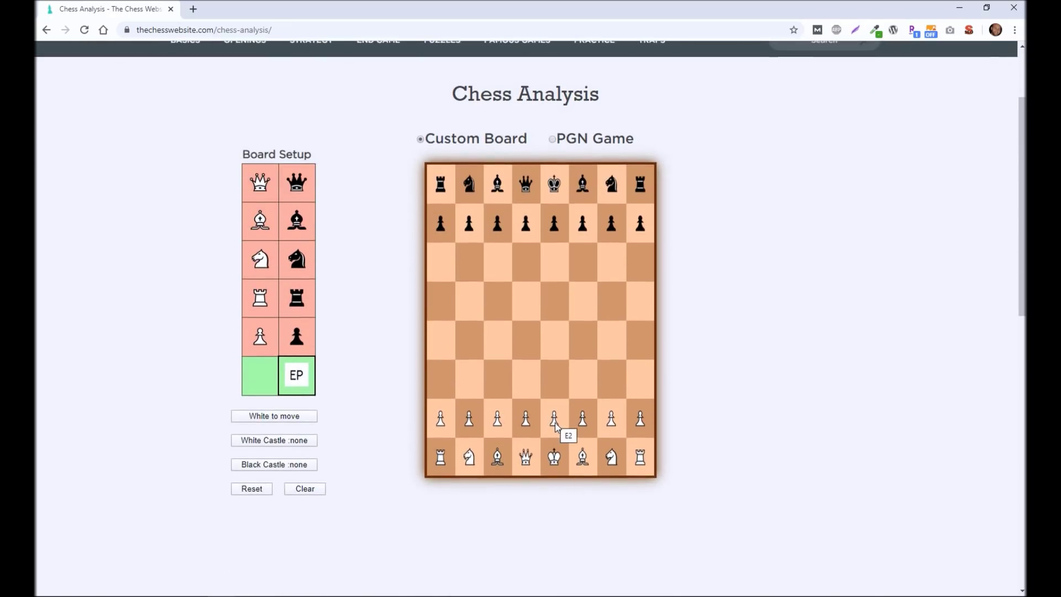
{"action": "left_click_drag", "start_coordinate": [555, 426], "coordinate": [556, 343]}
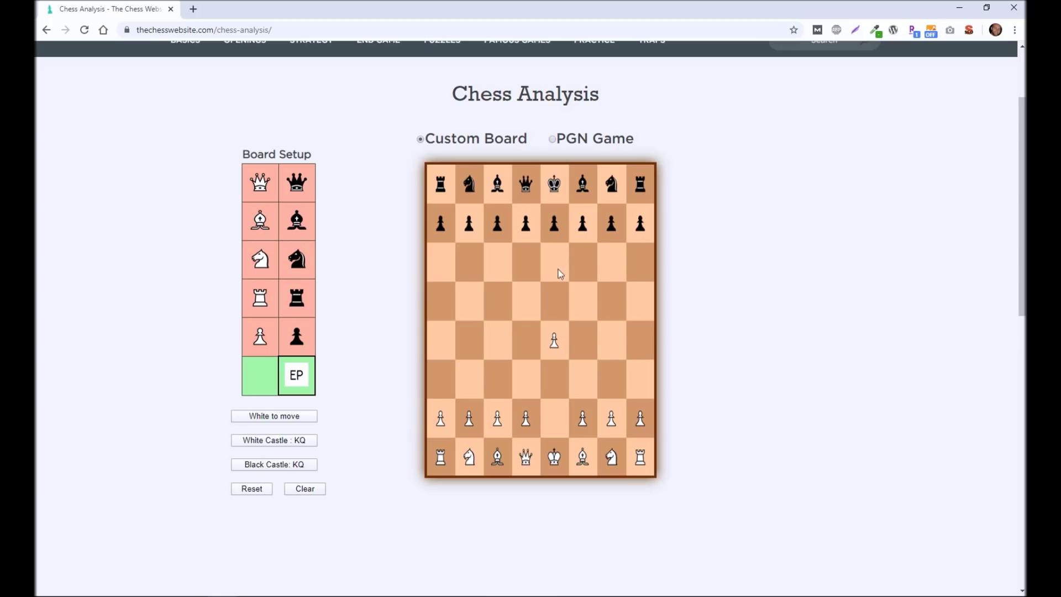
{"action": "left_click_drag", "start_coordinate": [553, 228], "coordinate": [555, 301]}
{"action": "left_click_drag", "start_coordinate": [615, 463], "coordinate": [583, 381]}
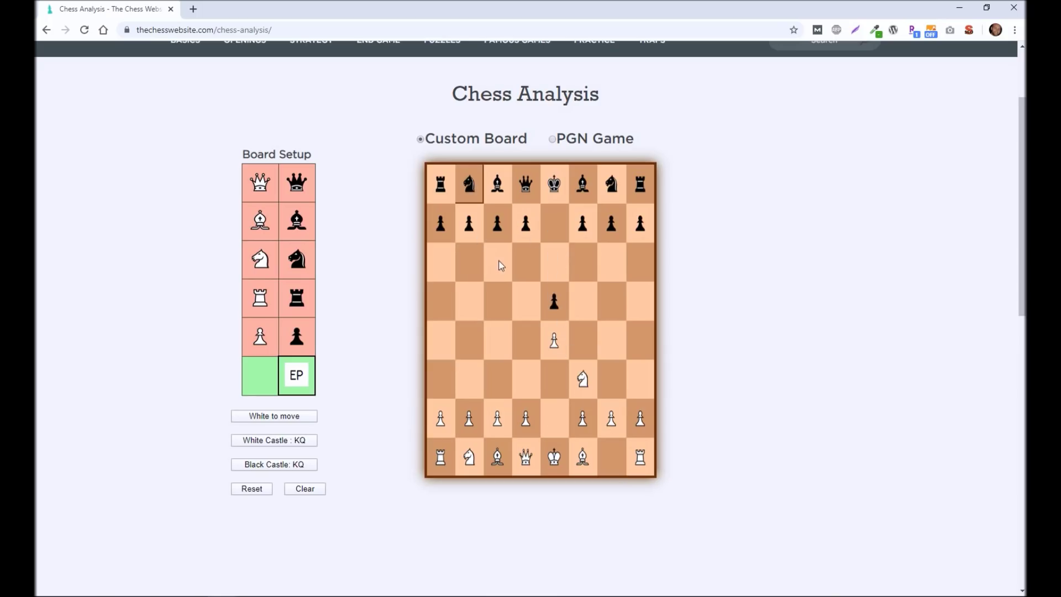
Clear the board down to kings and pawns, then add a white queen on a1.
{"action": "left_click", "coordinate": [310, 489]}
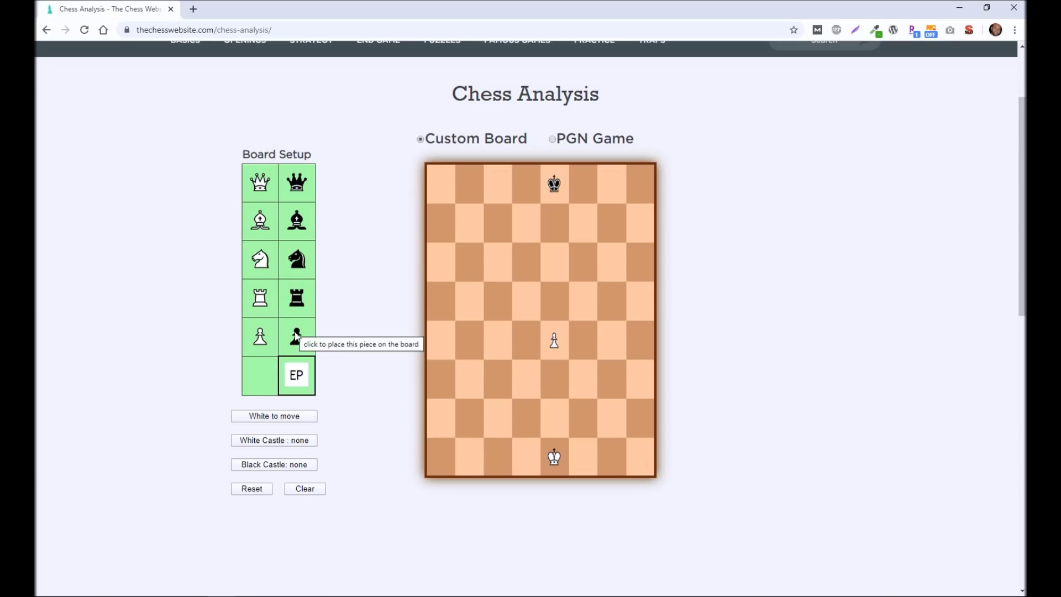
{"action": "left_click", "coordinate": [260, 182]}
{"action": "left_click", "coordinate": [440, 457]}
Show the recommended line for White in the custom position.
{"action": "scroll", "coordinate": [388, 382], "scroll_direction": "down", "scroll_amount": 2}
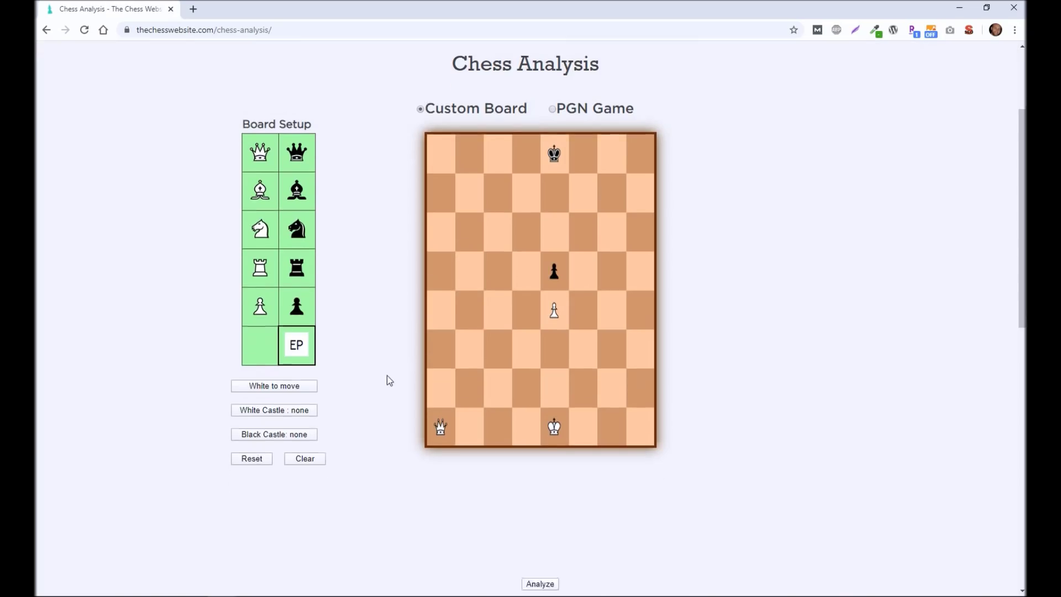
{"action": "scroll", "coordinate": [428, 413], "scroll_direction": "down", "scroll_amount": 1}
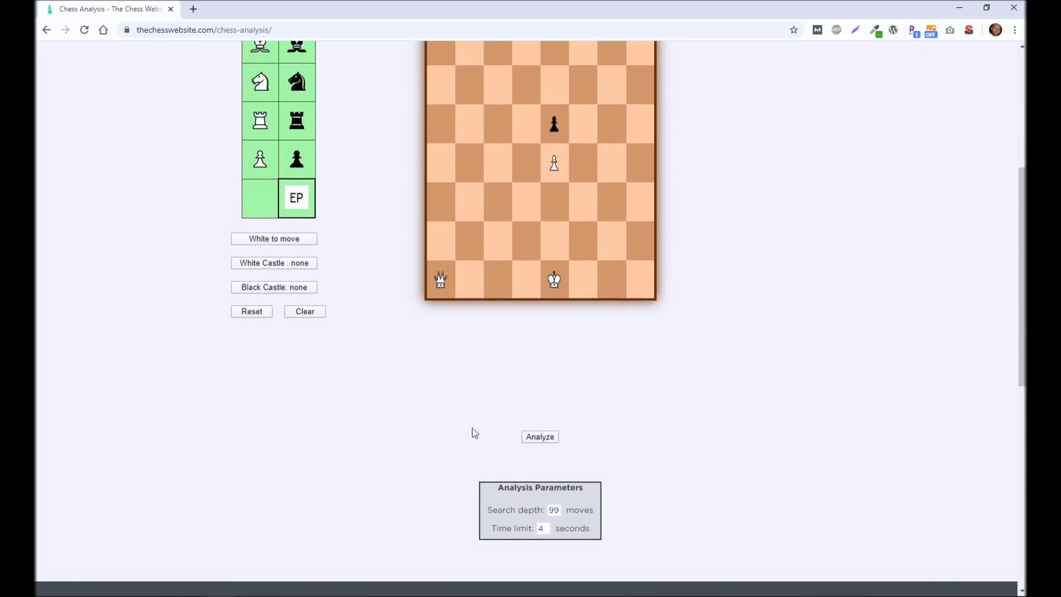
{"action": "scroll", "coordinate": [688, 389], "scroll_direction": "up", "scroll_amount": 3}
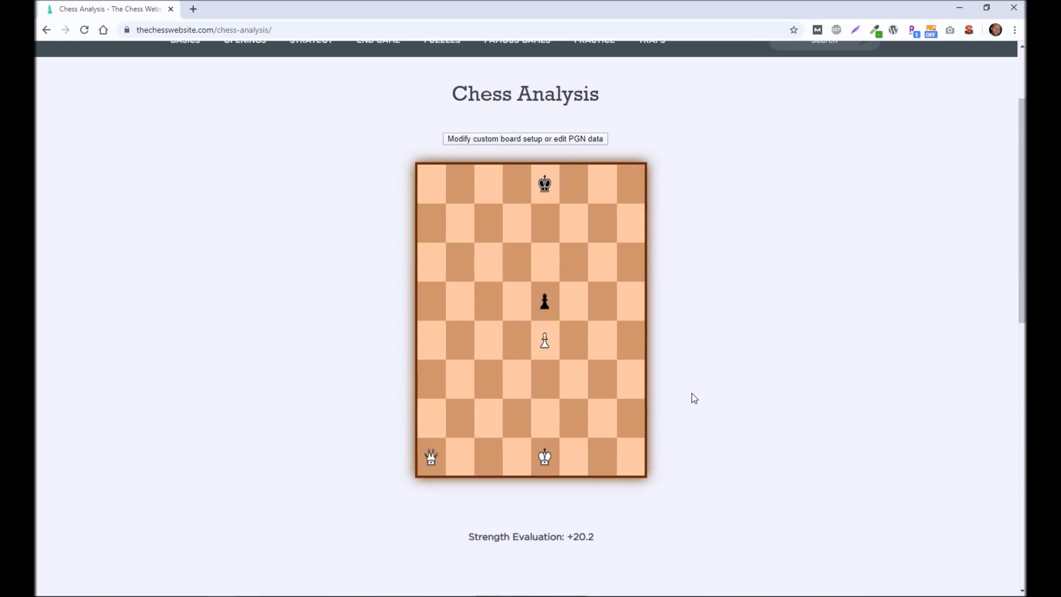
{"action": "scroll", "coordinate": [690, 398], "scroll_direction": "down", "scroll_amount": 2}
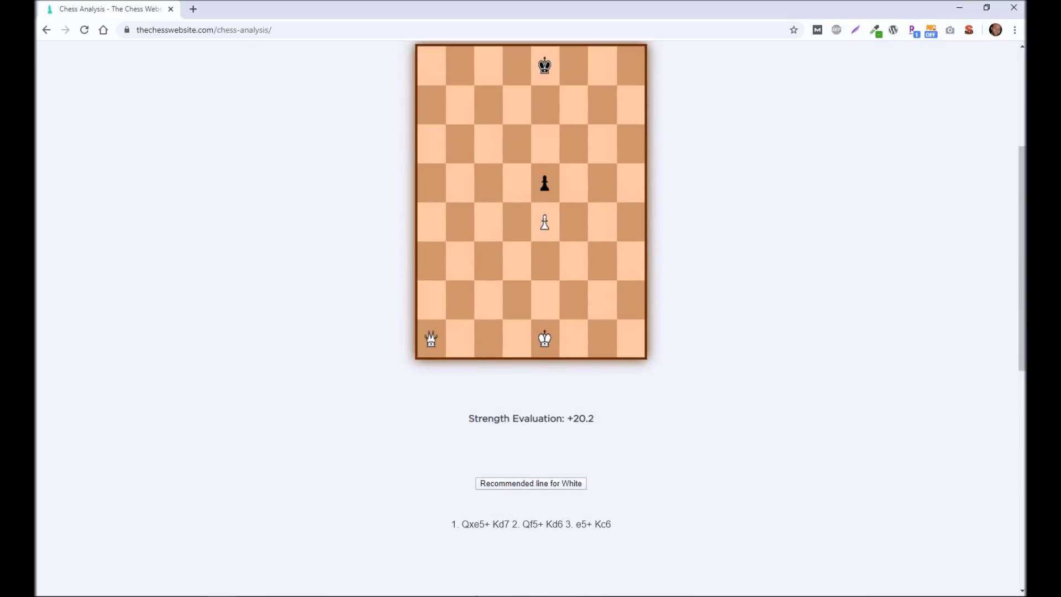
{"action": "scroll", "coordinate": [634, 456], "scroll_direction": "up", "scroll_amount": 1}
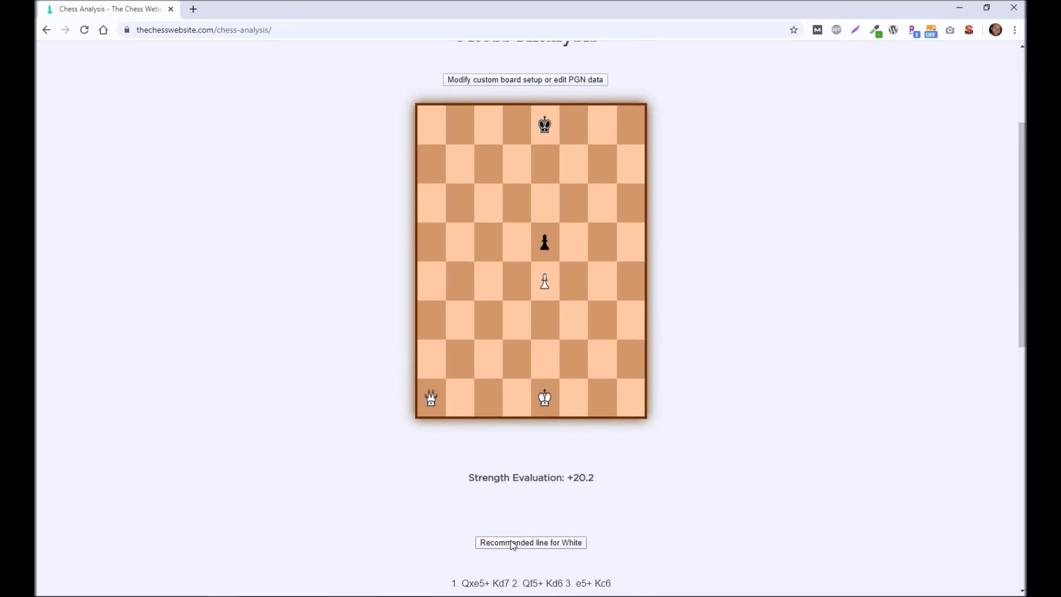
{"action": "left_click", "coordinate": [538, 544]}
{"action": "scroll", "coordinate": [663, 486], "scroll_direction": "down", "scroll_amount": 2}
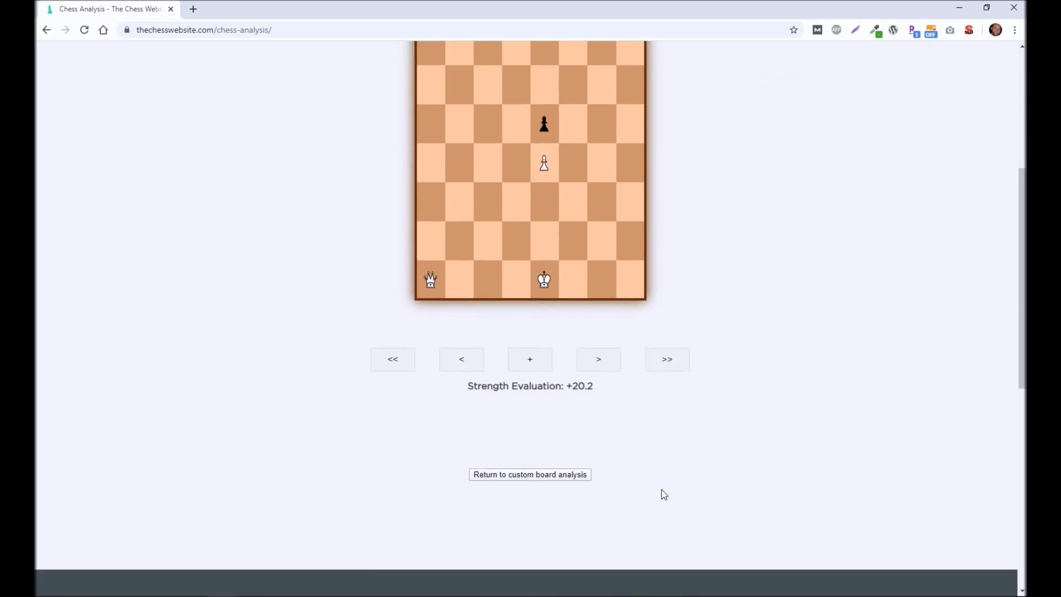
{"action": "scroll", "coordinate": [661, 489], "scroll_direction": "up", "scroll_amount": 3}
Play the line through Qxe5, Kd7, Qf5, Kd6 to the final move e5.
{"action": "left_click", "coordinate": [771, 176]}
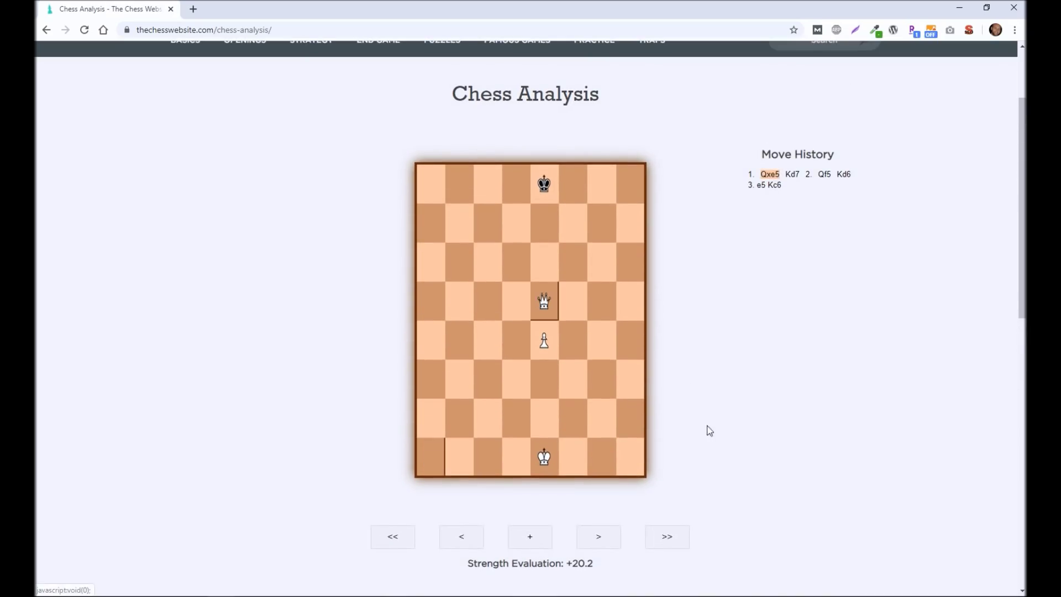
{"action": "left_click", "coordinate": [609, 540]}
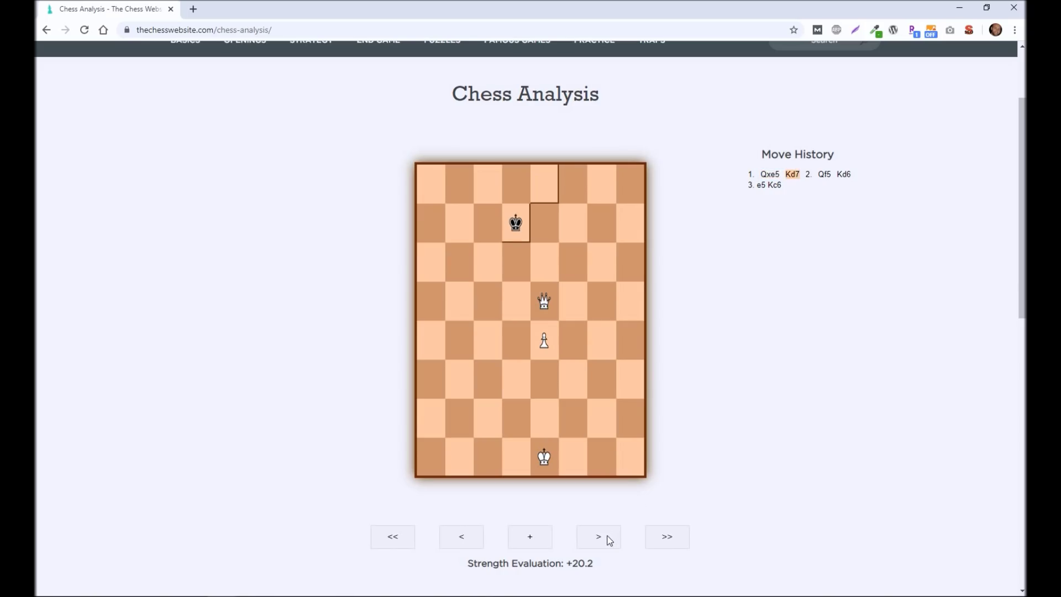
{"action": "left_click", "coordinate": [609, 540]}
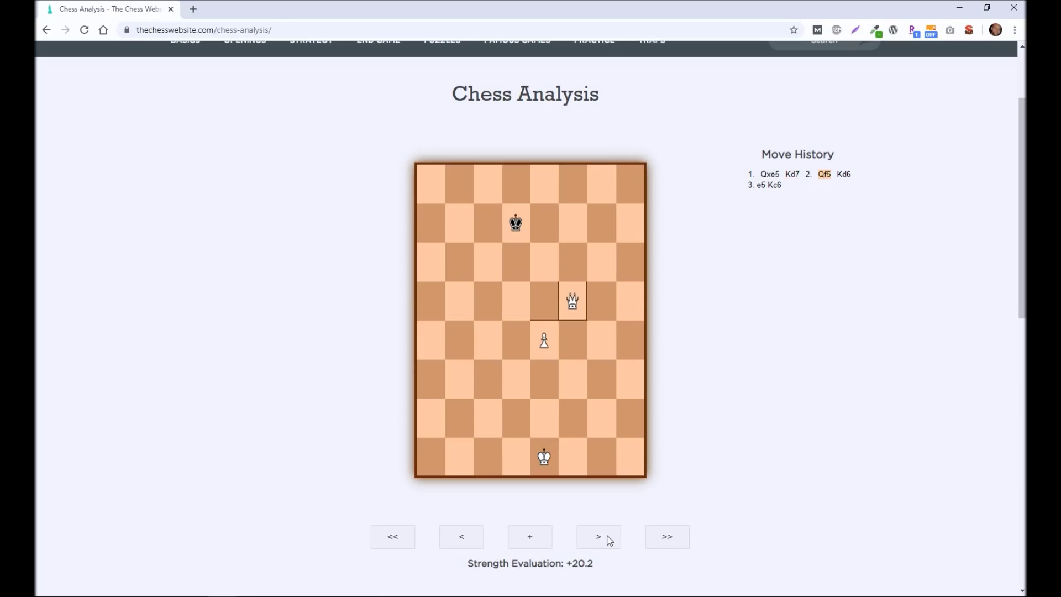
{"action": "left_click", "coordinate": [609, 540]}
{"action": "left_click", "coordinate": [609, 540]}
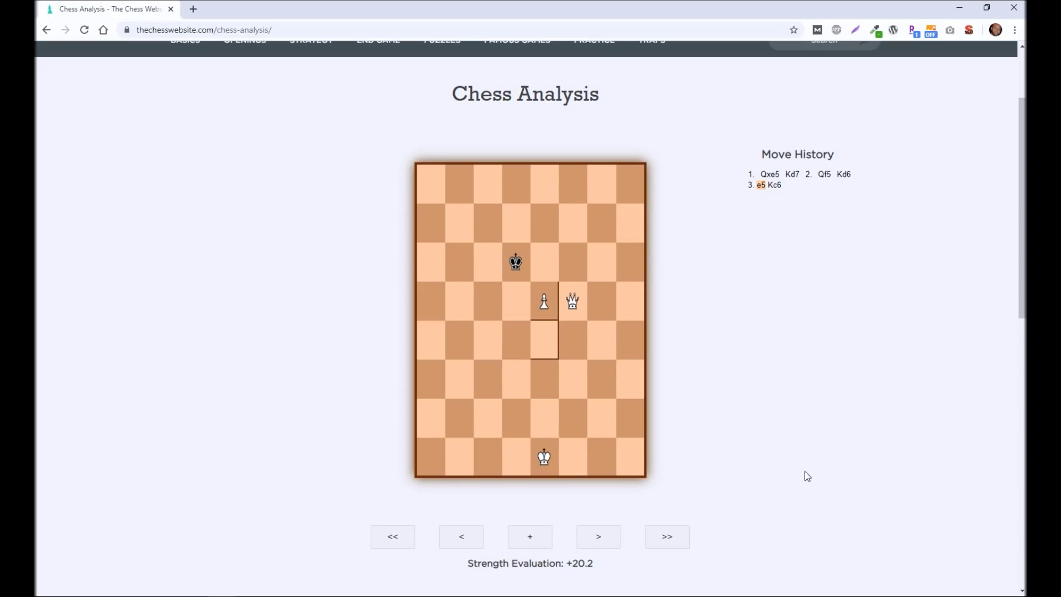
{"action": "scroll", "coordinate": [804, 475], "scroll_direction": "up", "scroll_amount": 3}
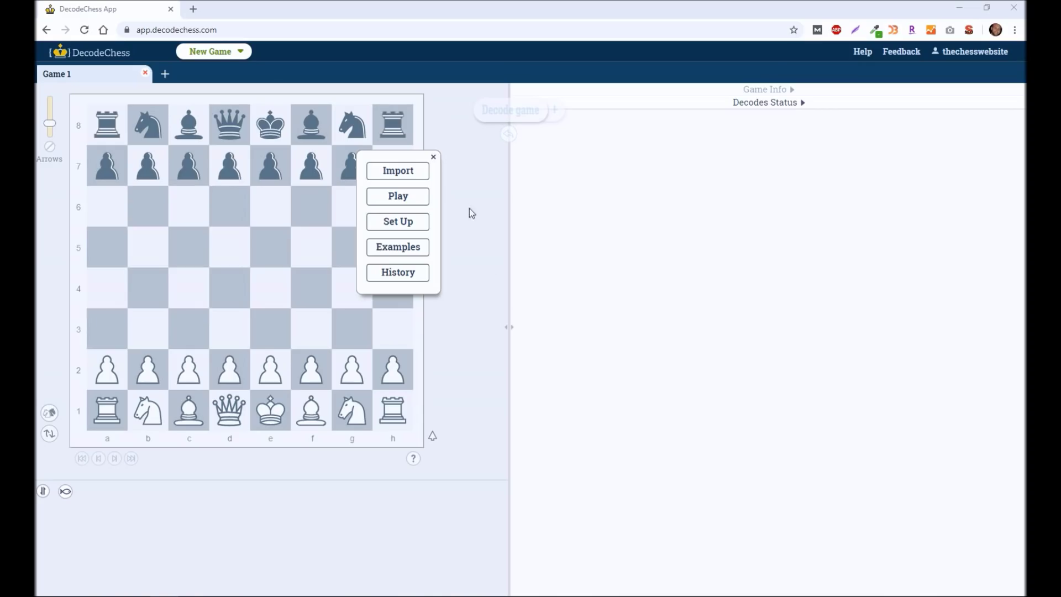
Choose Import from DecodeChess's new game options.
{"action": "left_click", "coordinate": [413, 180]}
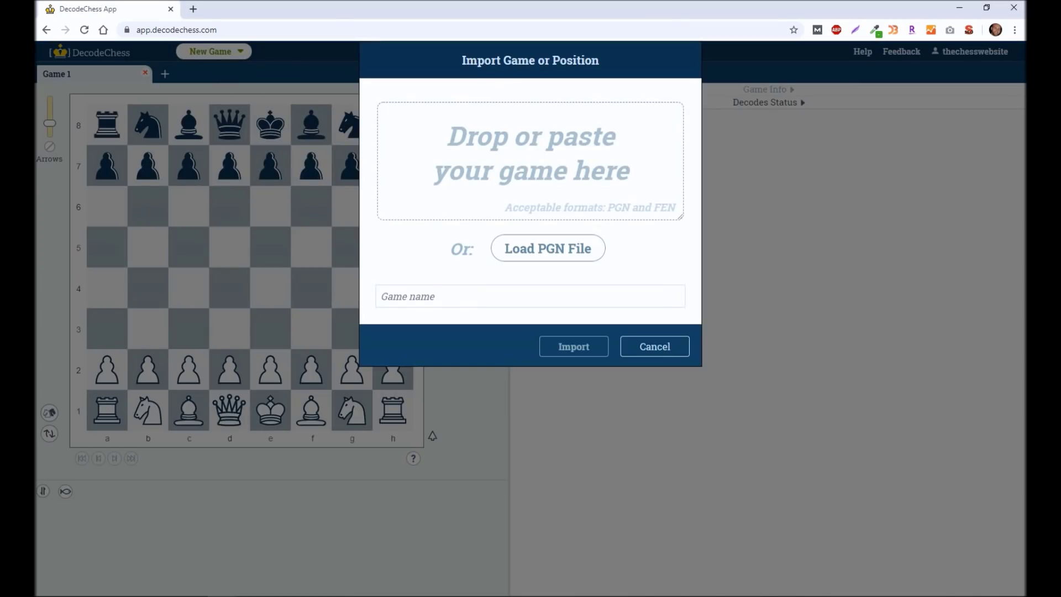
Paste the copied position into the Import box and load it onto the board.
{"action": "left_click", "coordinate": [386, 113]}
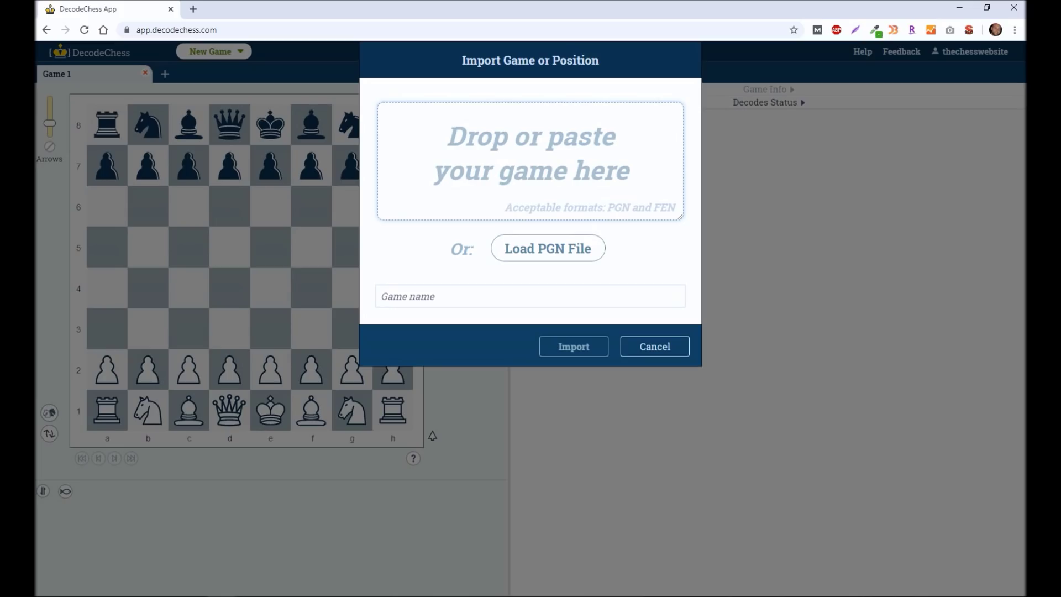
{"action": "right_click", "coordinate": [438, 121]}
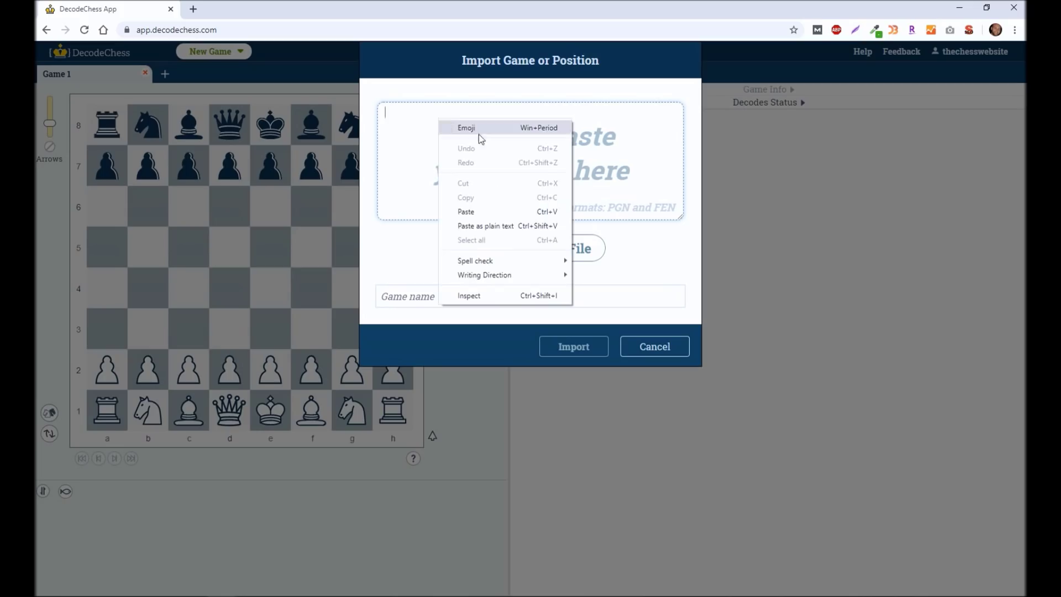
{"action": "left_click", "coordinate": [487, 205]}
{"action": "left_click", "coordinate": [574, 347]}
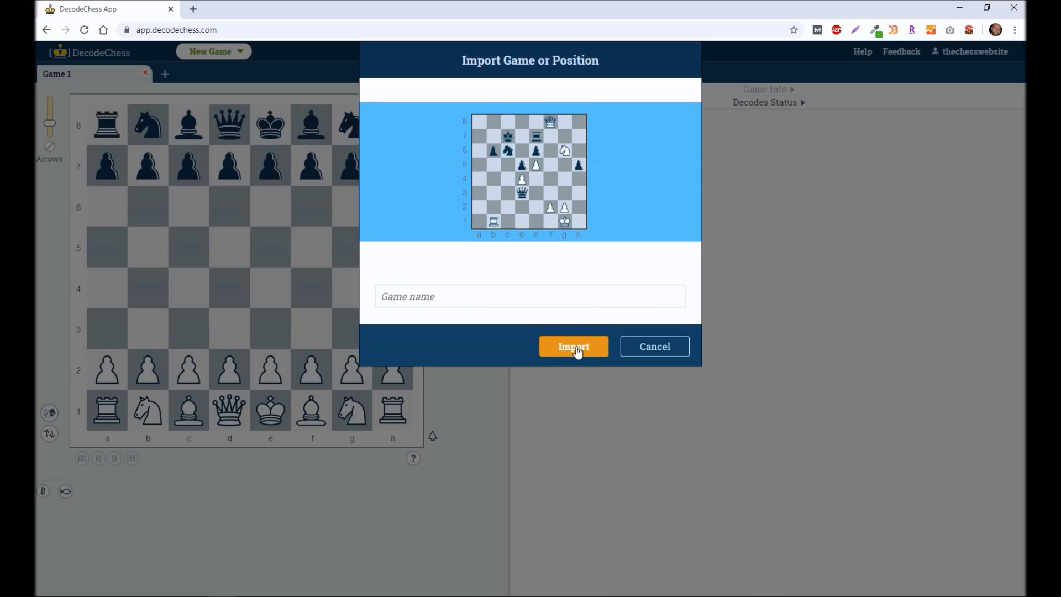
{"action": "left_click", "coordinate": [576, 347]}
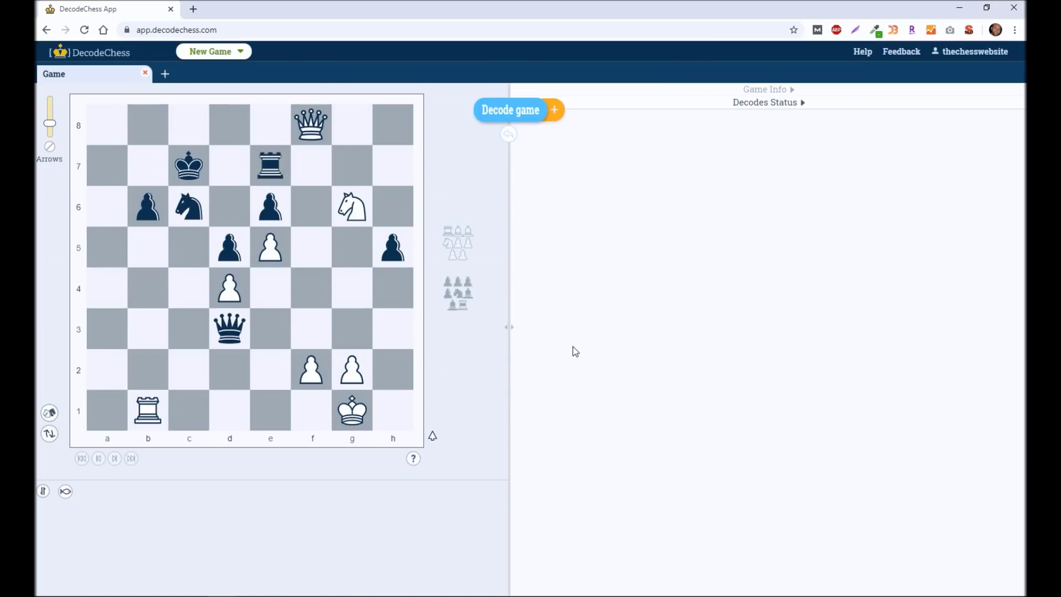
{"action": "left_click", "coordinate": [513, 114]}
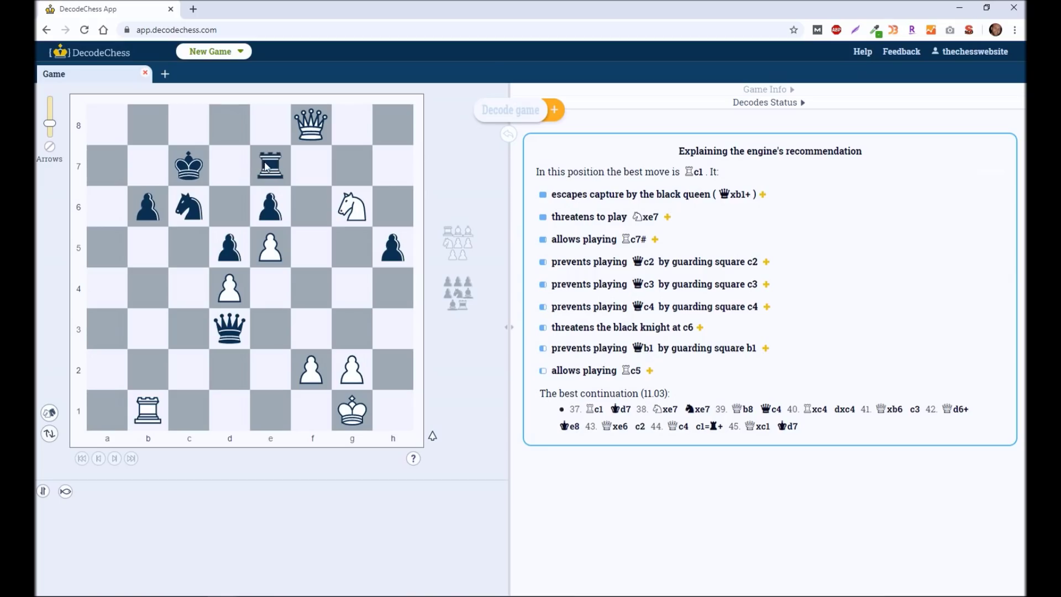
Try the queen capture on e7, then open the full detailed decode of the position.
{"action": "mouse_move", "coordinate": [308, 128]}
{"action": "left_mouse_down"}
{"action": "mouse_move", "coordinate": [275, 168]}
{"action": "mouse_move", "coordinate": [311, 126]}
{"action": "left_mouse_up"}
{"action": "left_click", "coordinate": [556, 113]}
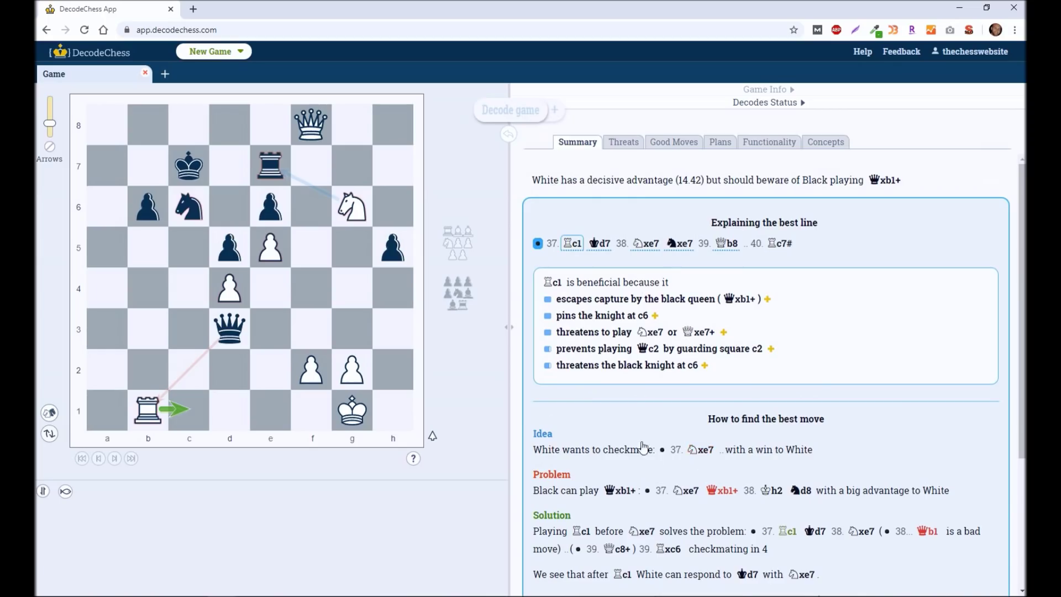
Trace the knight's attack on e7 and the queen's route to b1, then step through Rc1, Kd7, Nxe7.
{"action": "left_click_drag", "start_coordinate": [354, 210], "coordinate": [276, 172]}
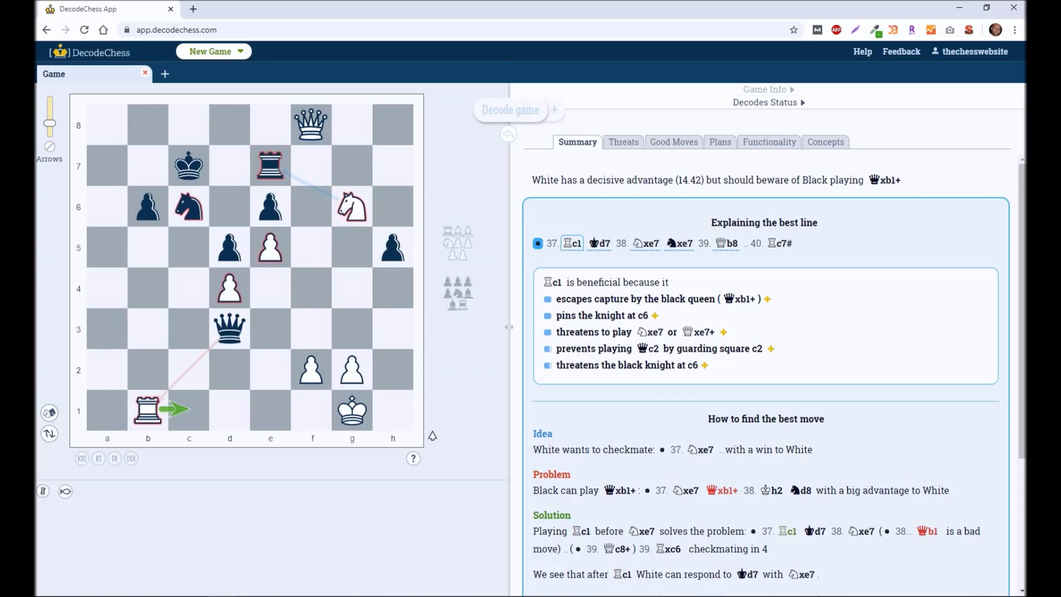
{"action": "mouse_move", "coordinate": [238, 333]}
{"action": "left_mouse_down"}
{"action": "mouse_move", "coordinate": [147, 403]}
{"action": "mouse_move", "coordinate": [230, 333]}
{"action": "left_mouse_up"}
{"action": "left_click", "coordinate": [790, 532]}
{"action": "left_click", "coordinate": [601, 245]}
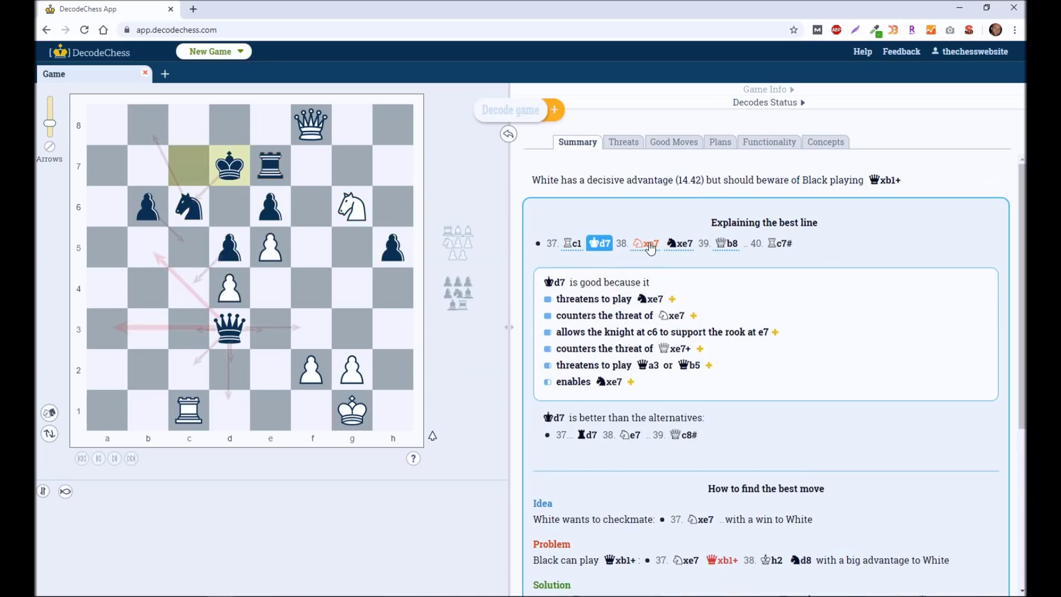
{"action": "left_click", "coordinate": [650, 244]}
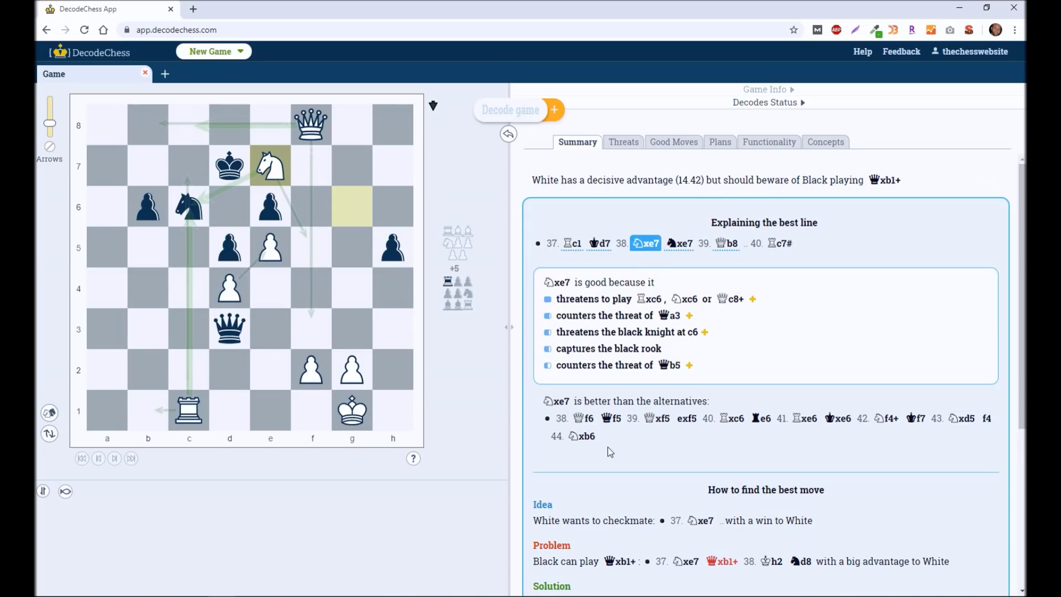
Expand the Pay attention to and Opponent intentions notes, then return to Rc1.
{"action": "scroll", "coordinate": [610, 451], "scroll_direction": "down", "scroll_amount": 4}
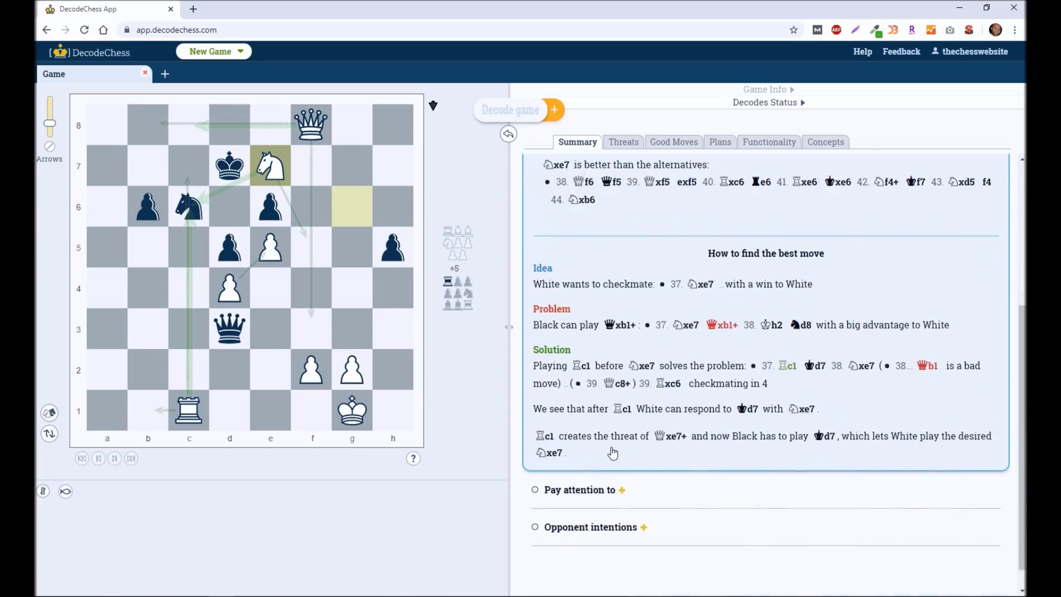
{"action": "left_click", "coordinate": [623, 498]}
{"action": "scroll", "coordinate": [635, 498], "scroll_direction": "down", "scroll_amount": 5}
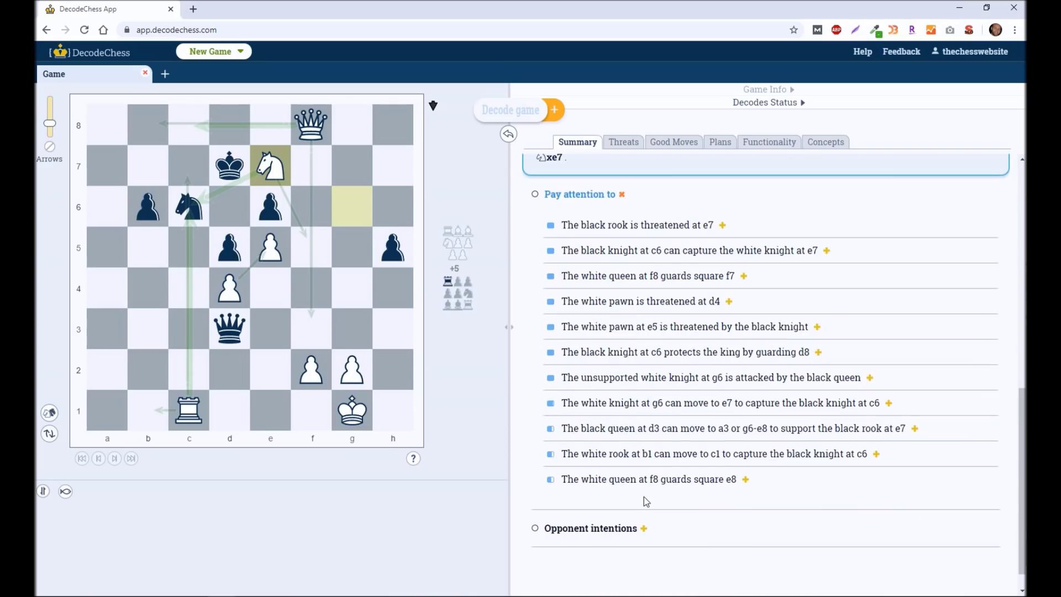
{"action": "left_click", "coordinate": [644, 529]}
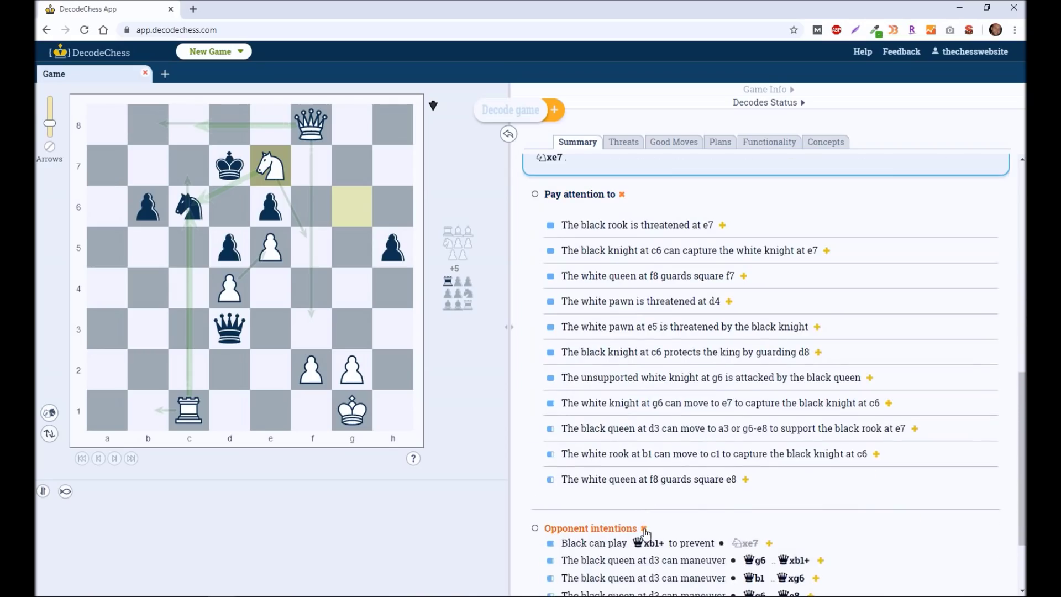
{"action": "scroll", "coordinate": [645, 532], "scroll_direction": "up", "scroll_amount": 10}
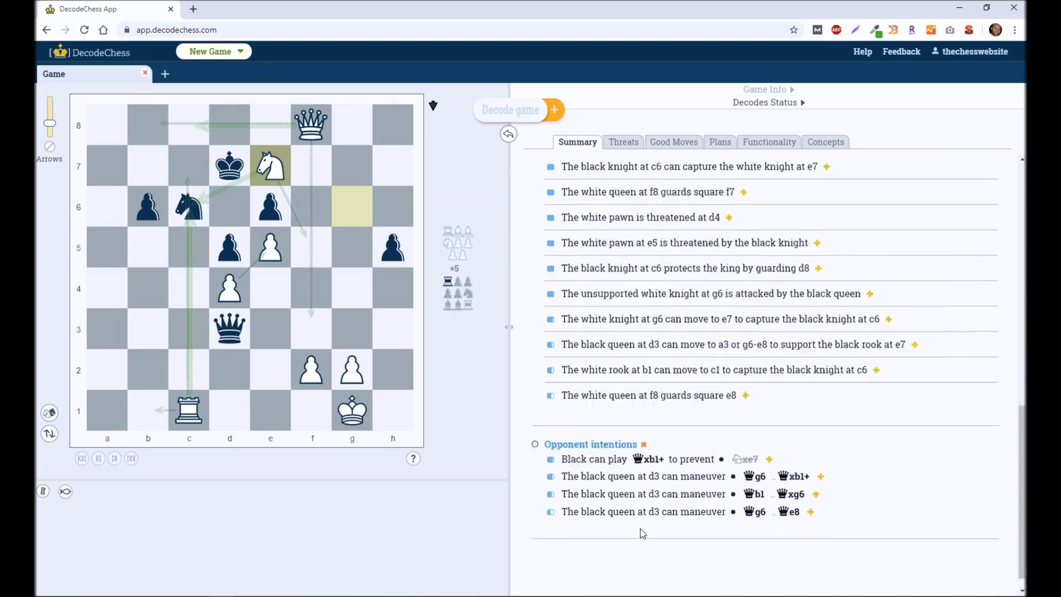
{"action": "left_click", "coordinate": [577, 244]}
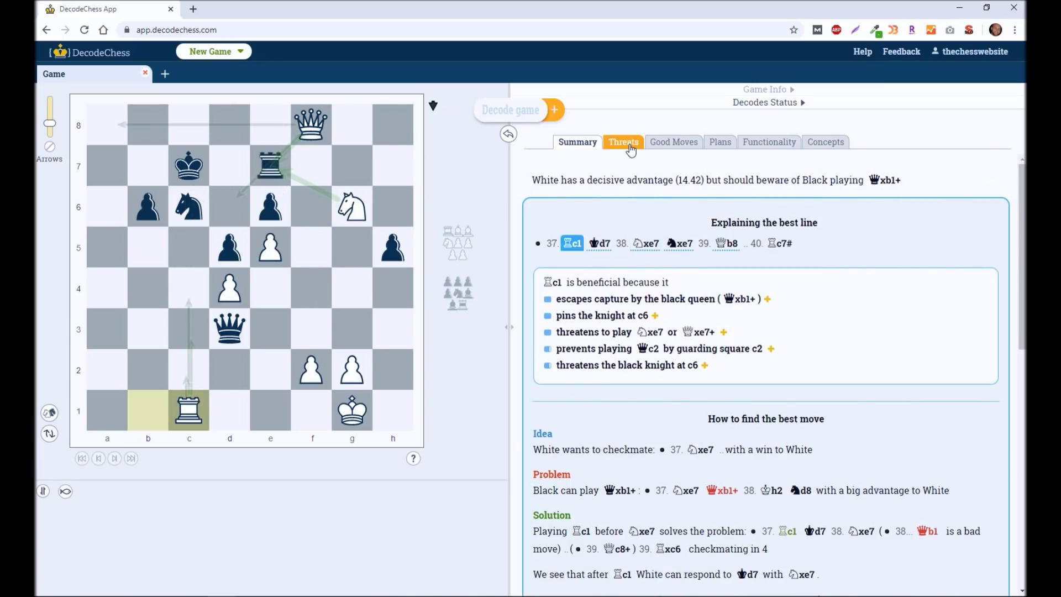
Compare Black's threats before and after Rc1, then view Good Moves and the xe7 plans.
{"action": "left_click", "coordinate": [631, 145]}
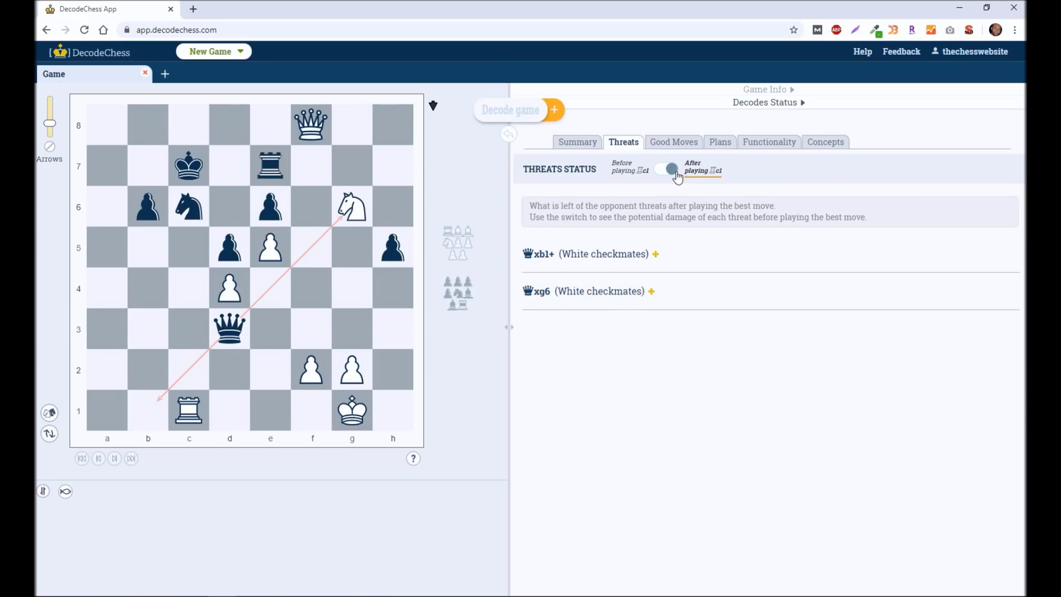
{"action": "left_click", "coordinate": [676, 174]}
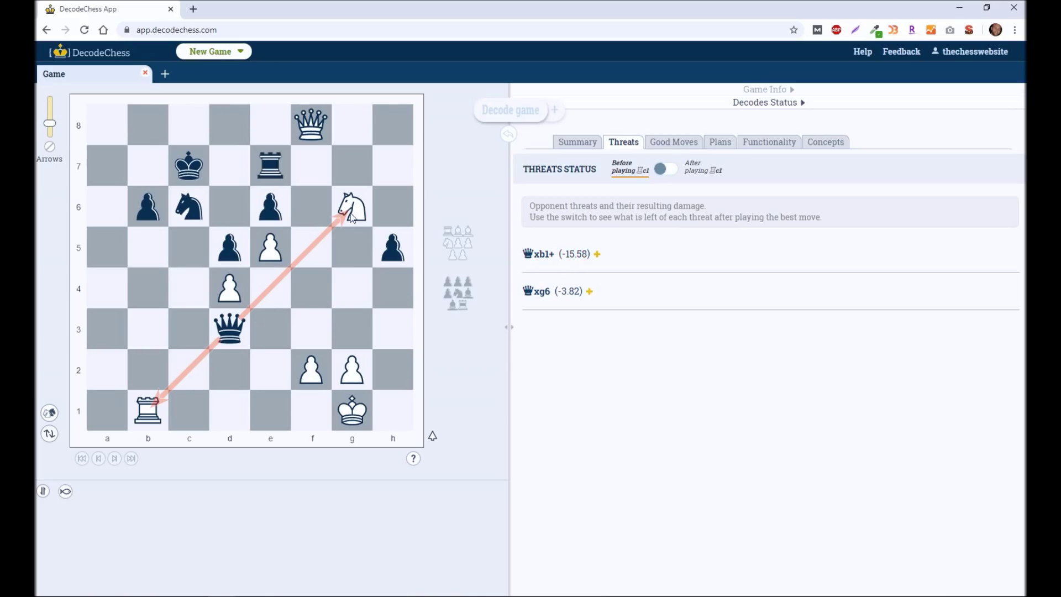
{"action": "left_click", "coordinate": [666, 147]}
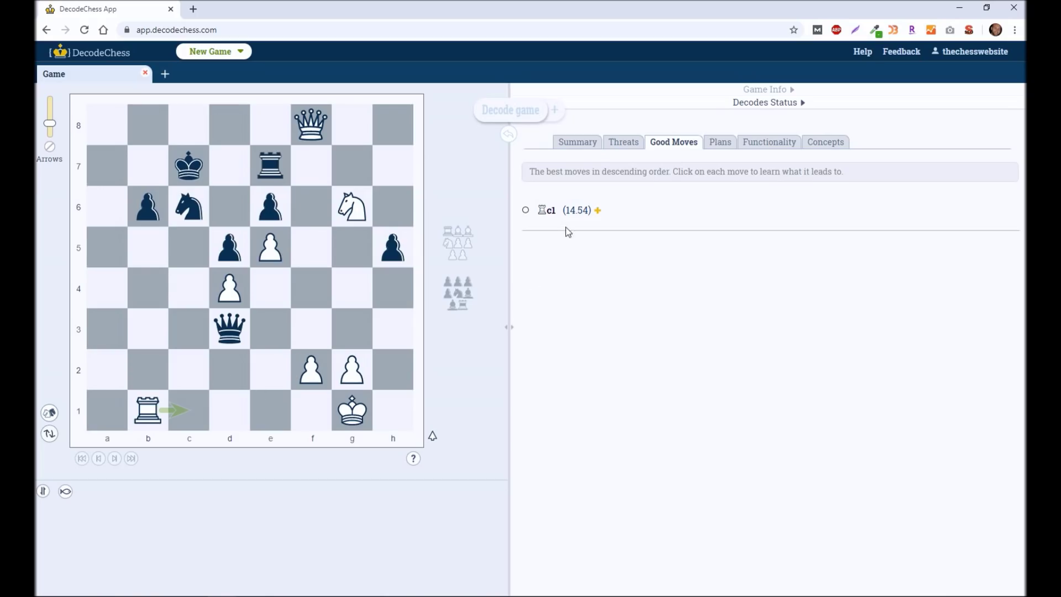
{"action": "left_click", "coordinate": [720, 142]}
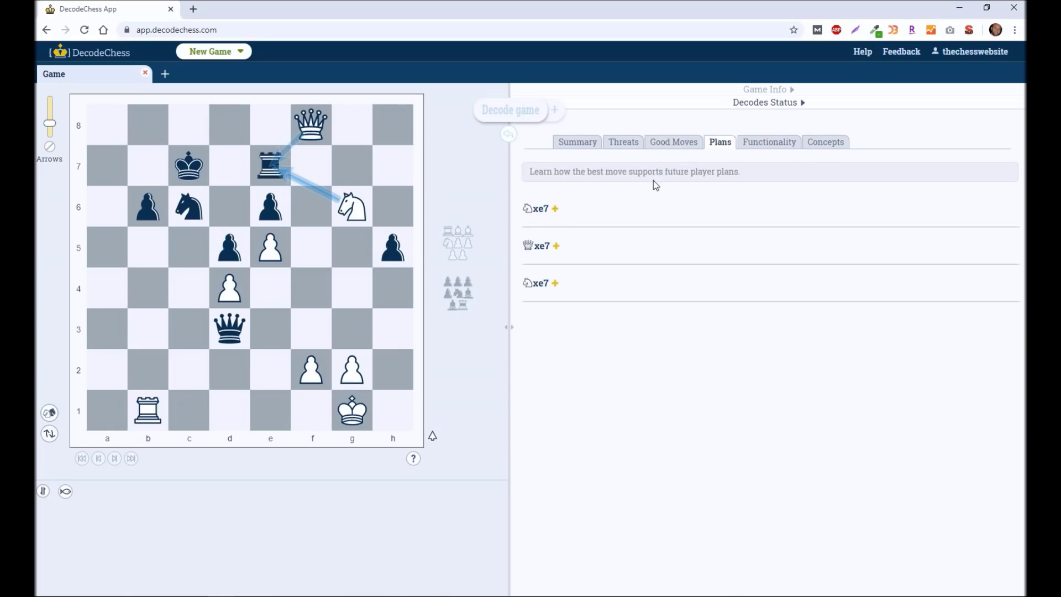
Review the Nxe7 and Qxe7 plan explanations and piece functions, then show the Concepts list.
{"action": "left_click", "coordinate": [555, 210]}
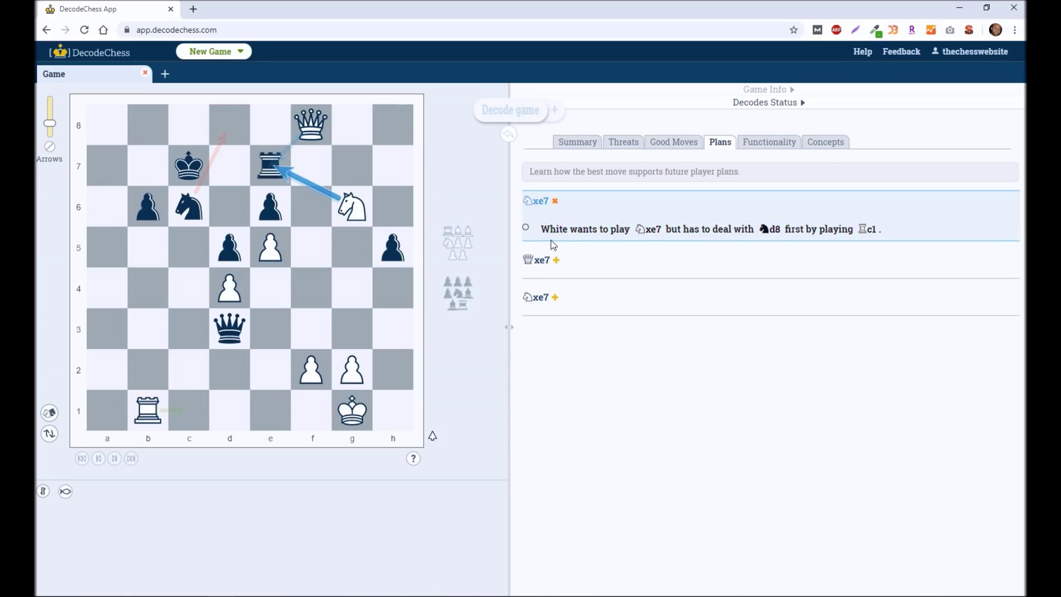
{"action": "left_click", "coordinate": [554, 260]}
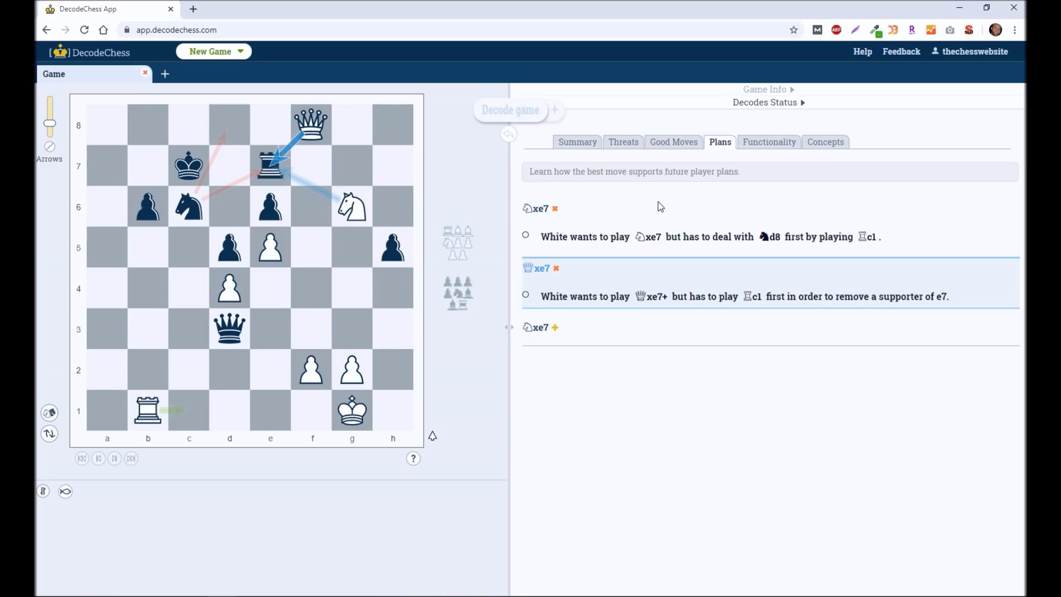
{"action": "left_click", "coordinate": [590, 155]}
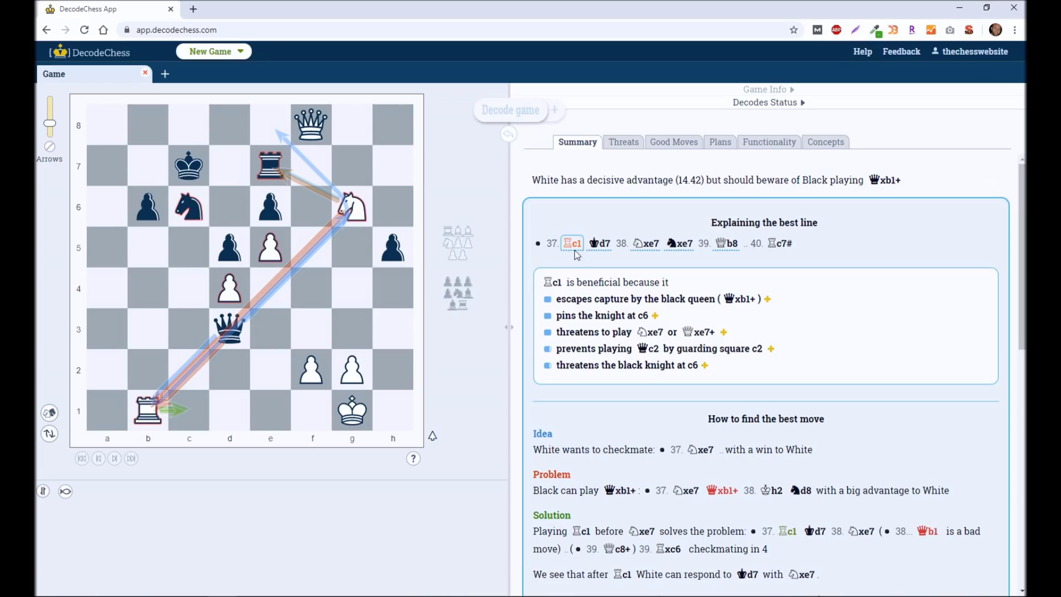
{"action": "left_click", "coordinate": [769, 142]}
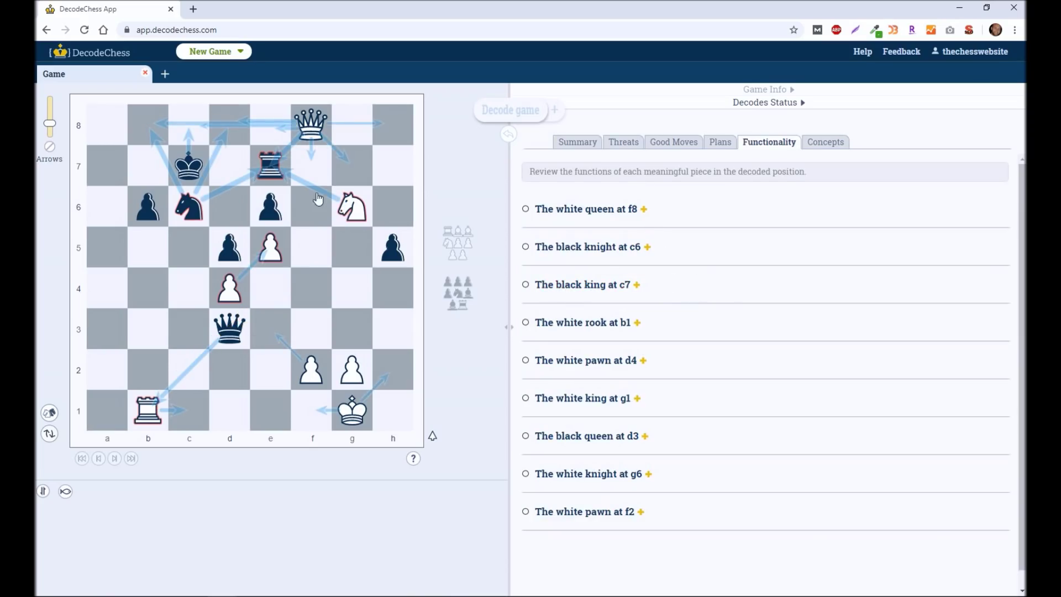
{"action": "left_click", "coordinate": [826, 144]}
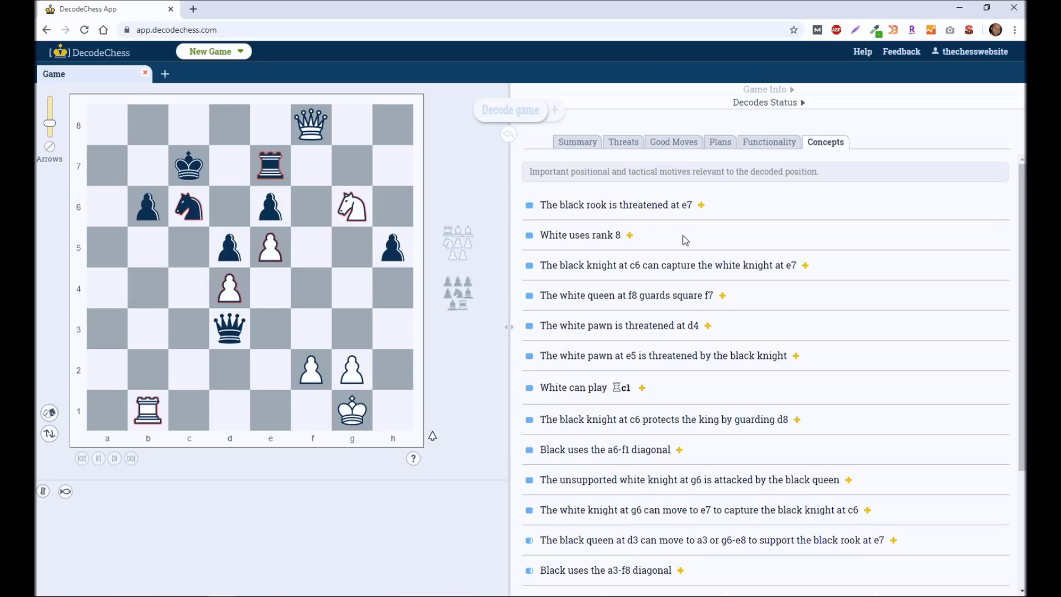
Scroll through the Concepts list, then open a fresh Game 1 tab at the starting position.
{"action": "scroll", "coordinate": [685, 239], "scroll_direction": "down", "scroll_amount": 3}
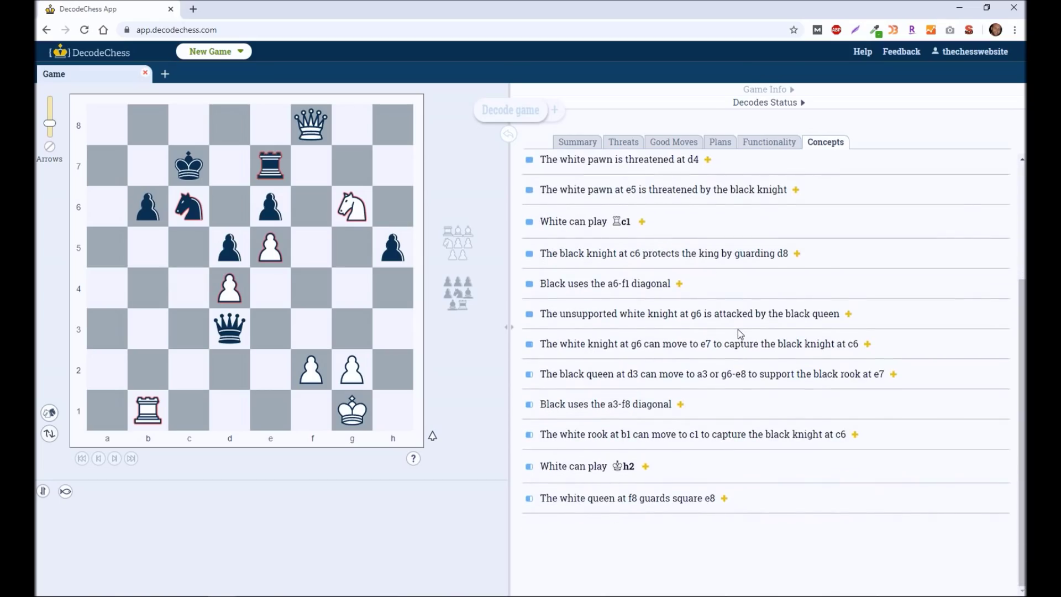
{"action": "scroll", "coordinate": [738, 330], "scroll_direction": "up", "scroll_amount": 3}
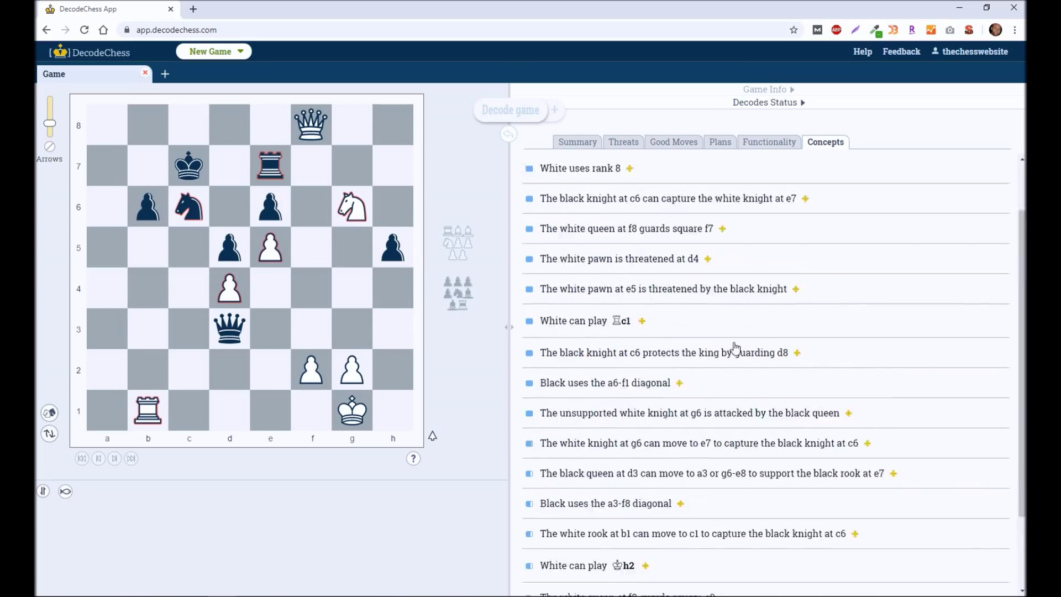
{"action": "left_click", "coordinate": [595, 143]}
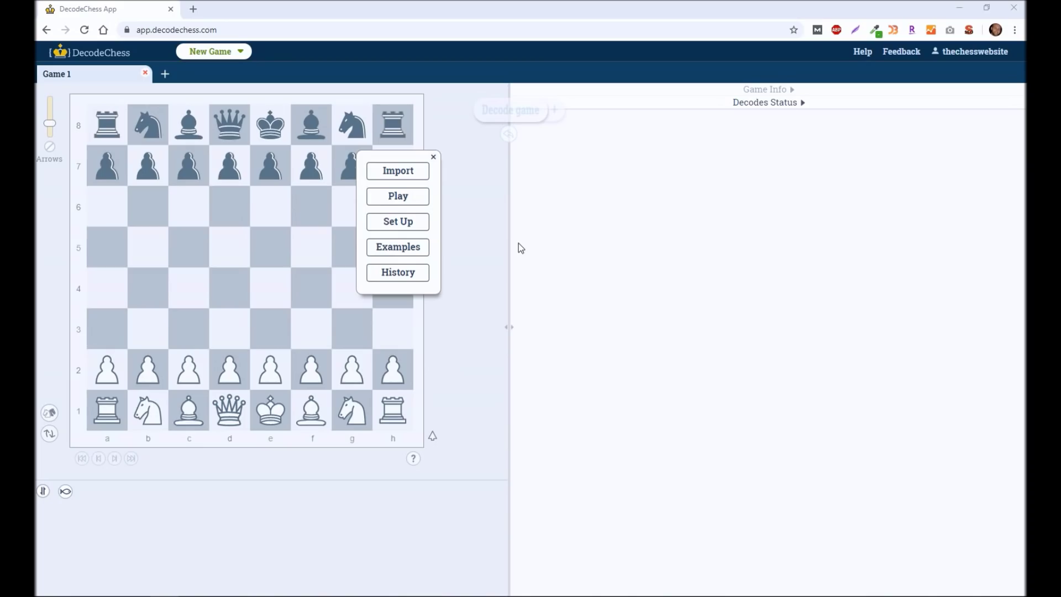
Paste the copied Grand Prix Jerusalem PGN into the Import box, load it, and start decoding.
{"action": "left_click", "coordinate": [400, 171]}
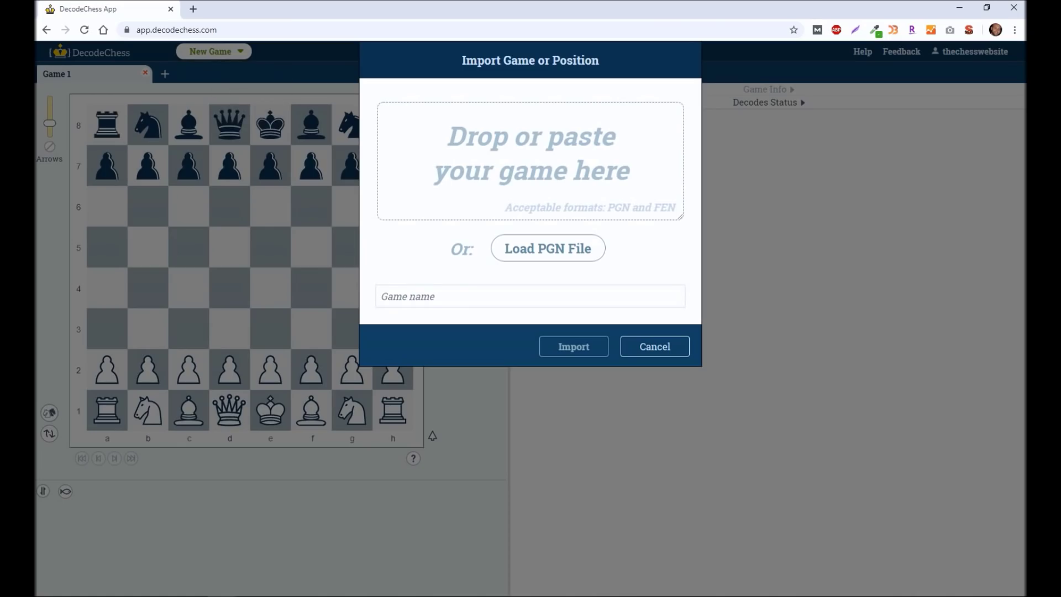
{"action": "left_click", "coordinate": [396, 117]}
{"action": "right_click", "coordinate": [396, 117]}
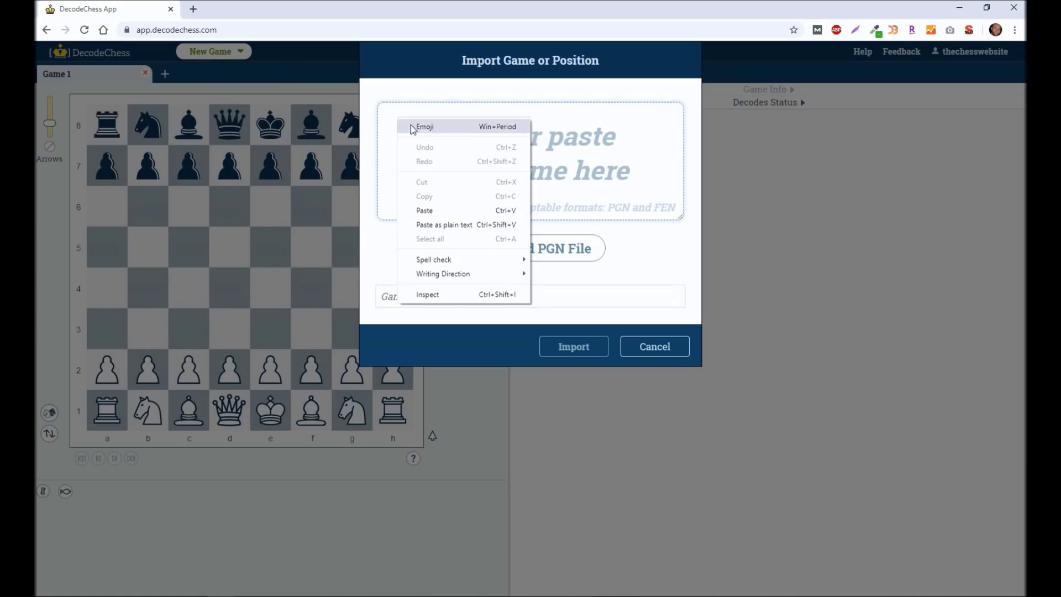
{"action": "left_click", "coordinate": [424, 210]}
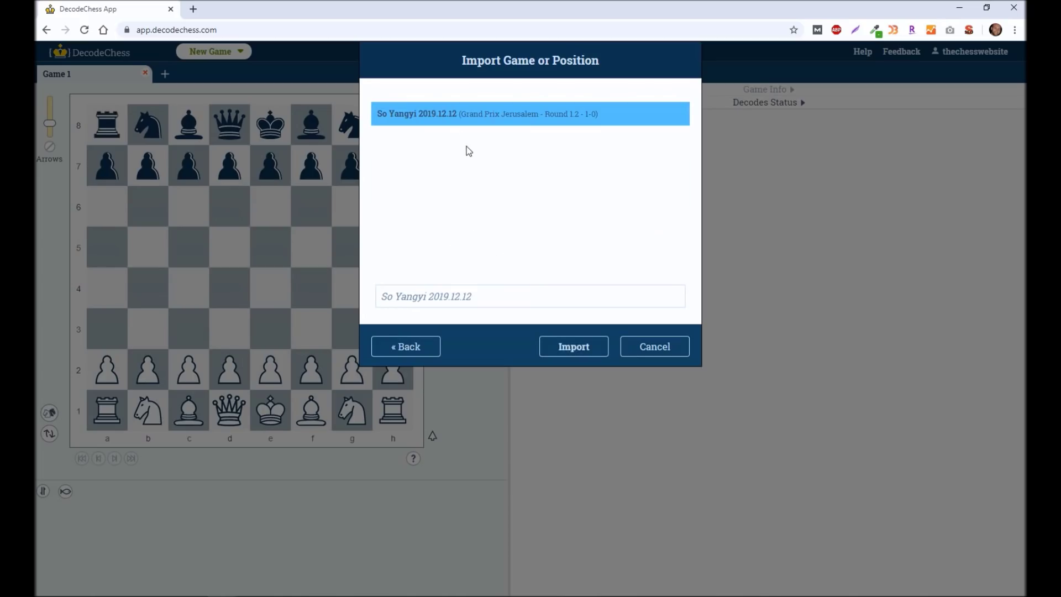
{"action": "left_click", "coordinate": [574, 348]}
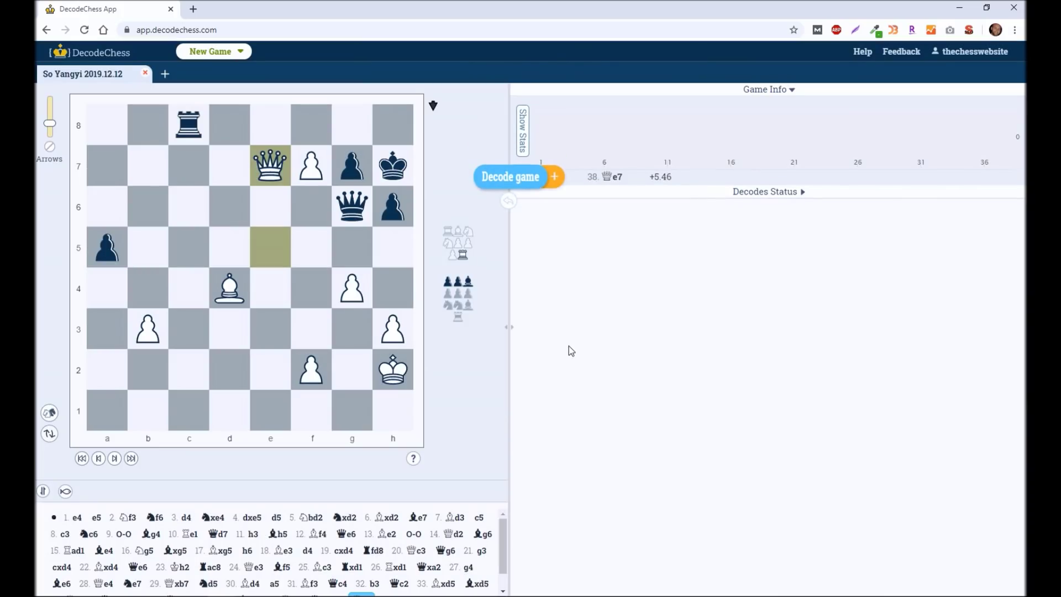
{"action": "left_click", "coordinate": [507, 180]}
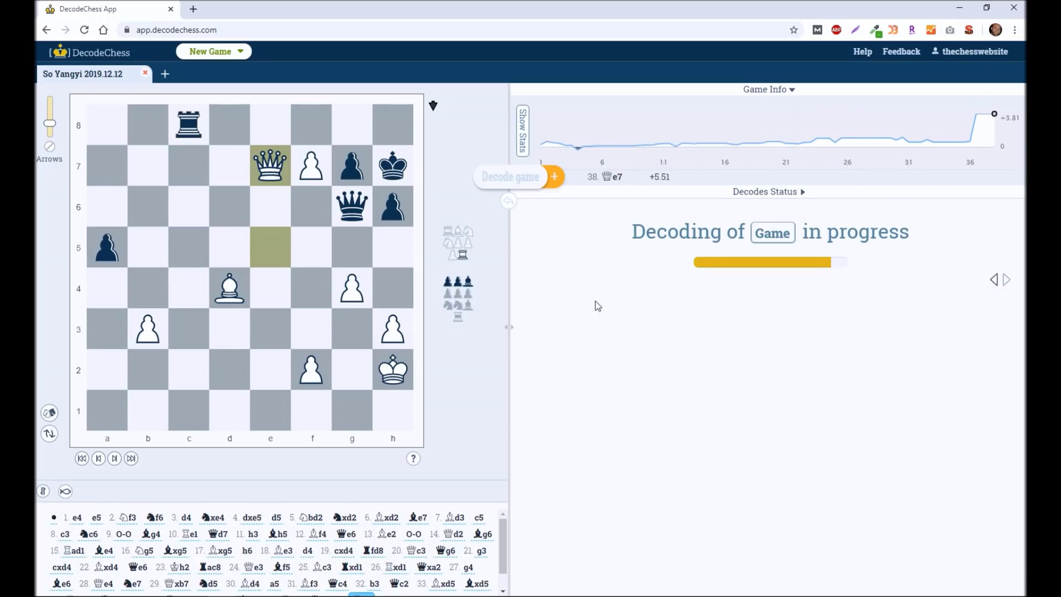
Use the evaluation graph to jump to the position after 36.exf7+ and request its in-depth decode.
{"action": "mouse_move", "coordinate": [559, 144]}
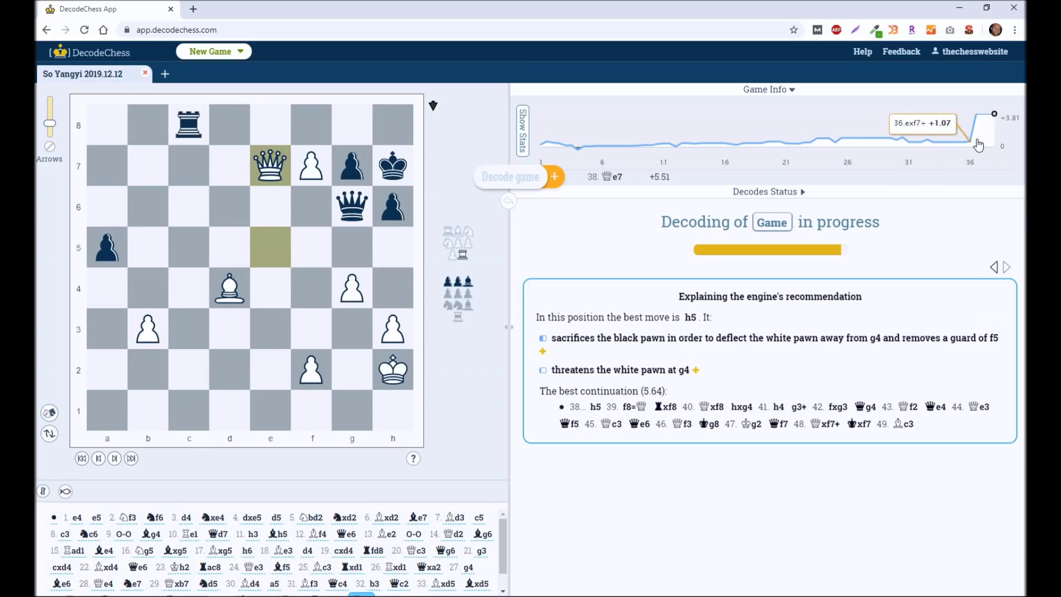
{"action": "left_click", "coordinate": [978, 145]}
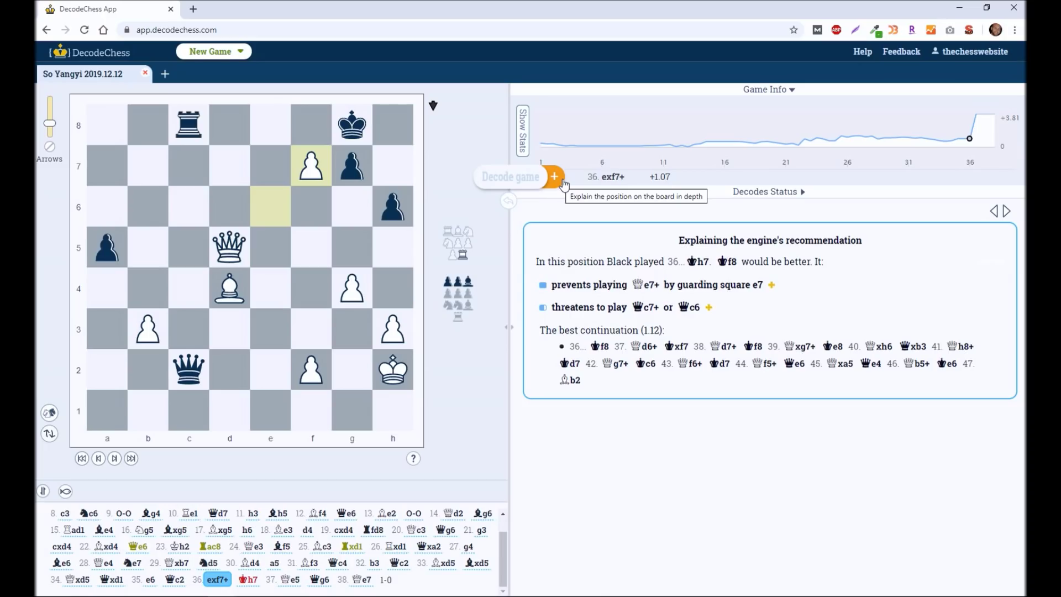
{"action": "left_click", "coordinate": [554, 177]}
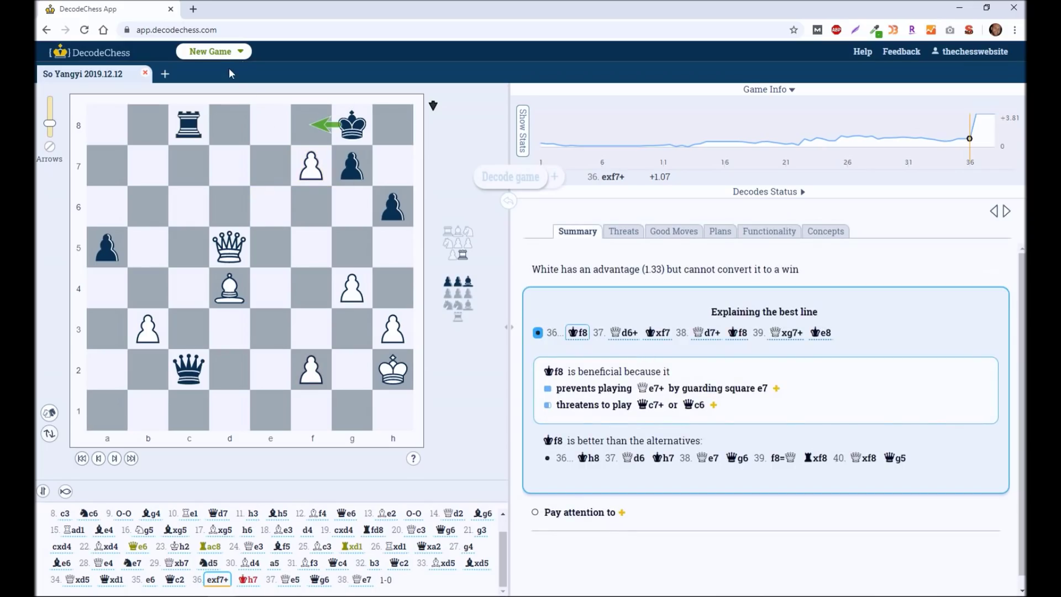
After the 36.exf7+ decode shows Kf8 as best, open the New Game dropdown.
{"action": "left_click", "coordinate": [227, 52]}
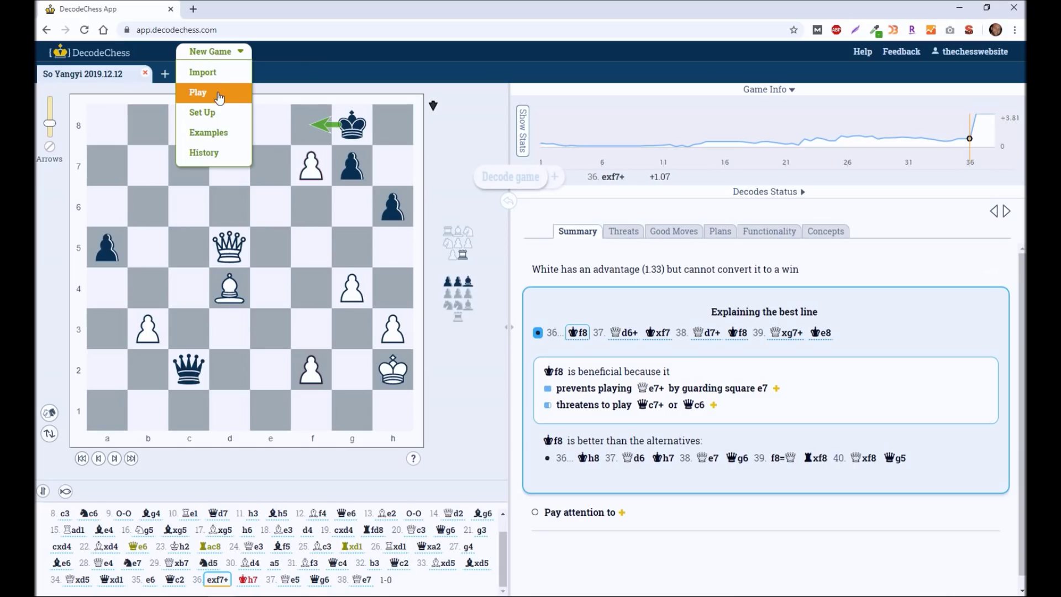
Choose Play to start a game against the human-like computer opponent.
{"action": "left_click", "coordinate": [227, 93]}
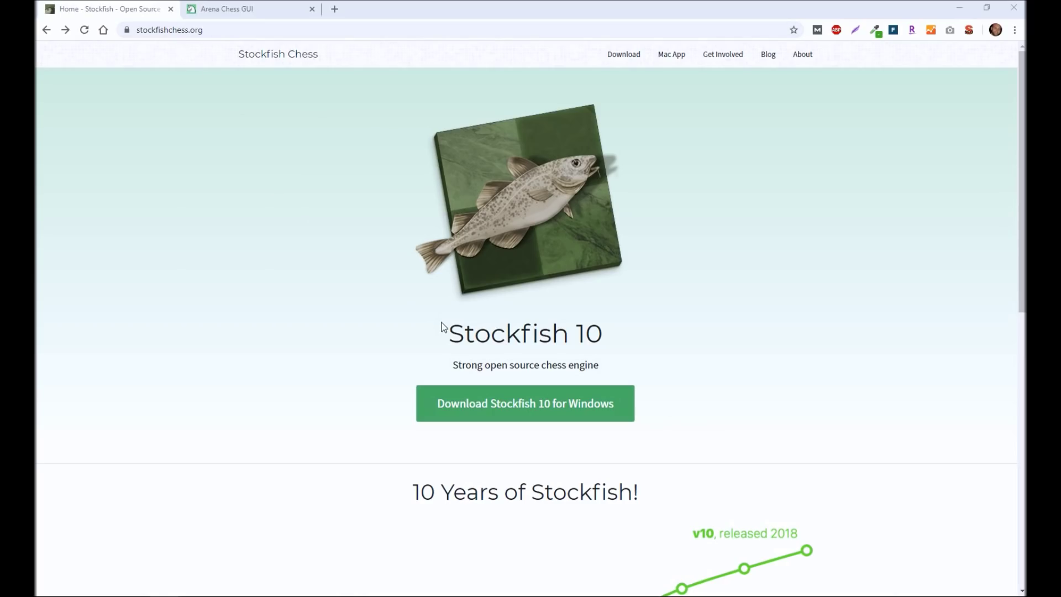
View the Stockfish Download page and its UCI-compatible program note, then go to the Arena tab.
{"action": "left_click", "coordinate": [627, 54]}
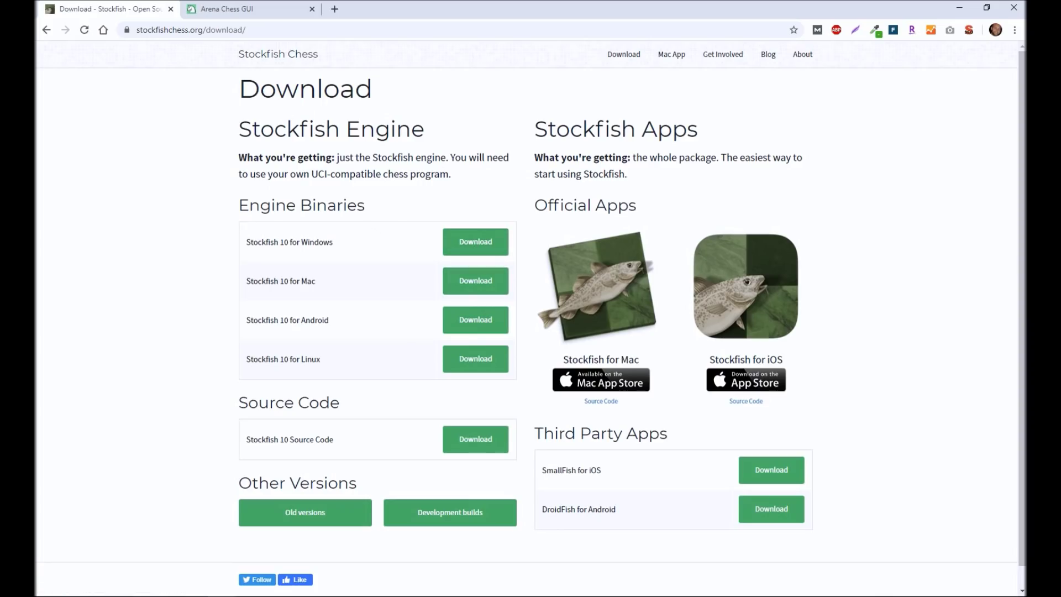
{"action": "left_click_drag", "start_coordinate": [449, 156], "coordinate": [458, 173]}
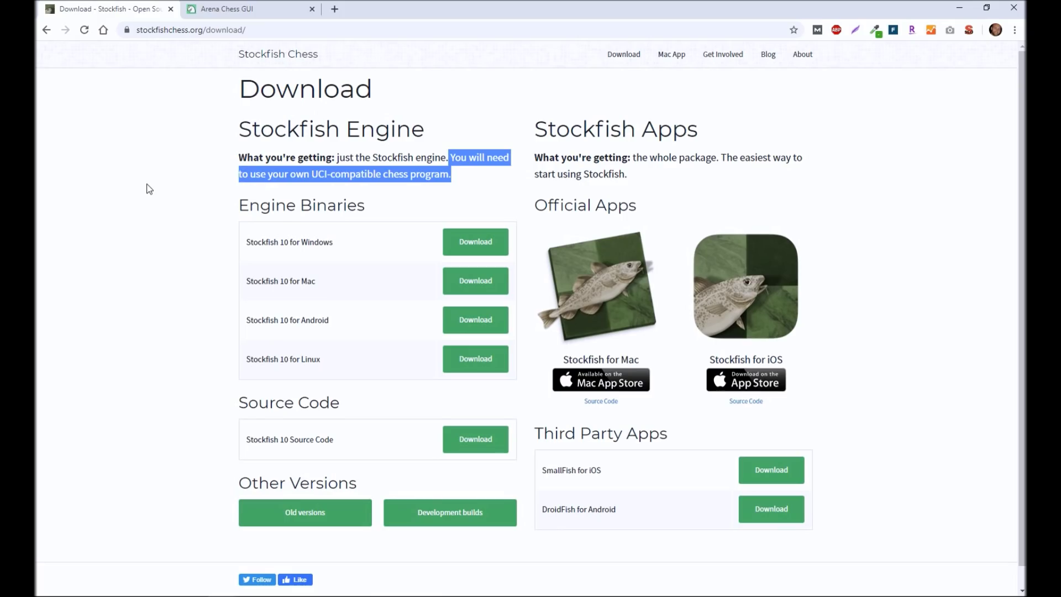
{"action": "left_click", "coordinate": [177, 231]}
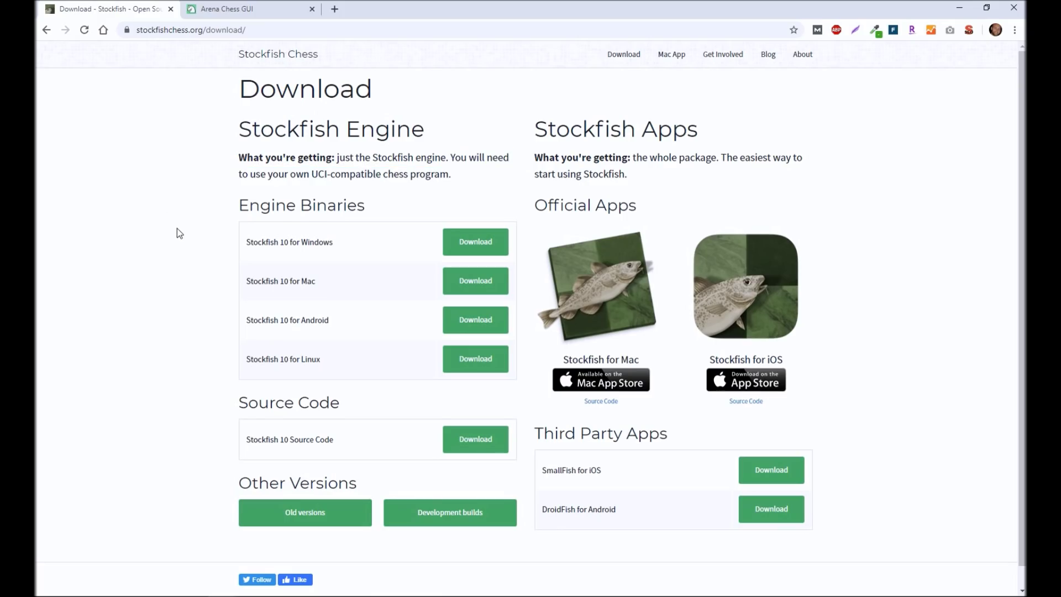
{"action": "left_click", "coordinate": [218, 10]}
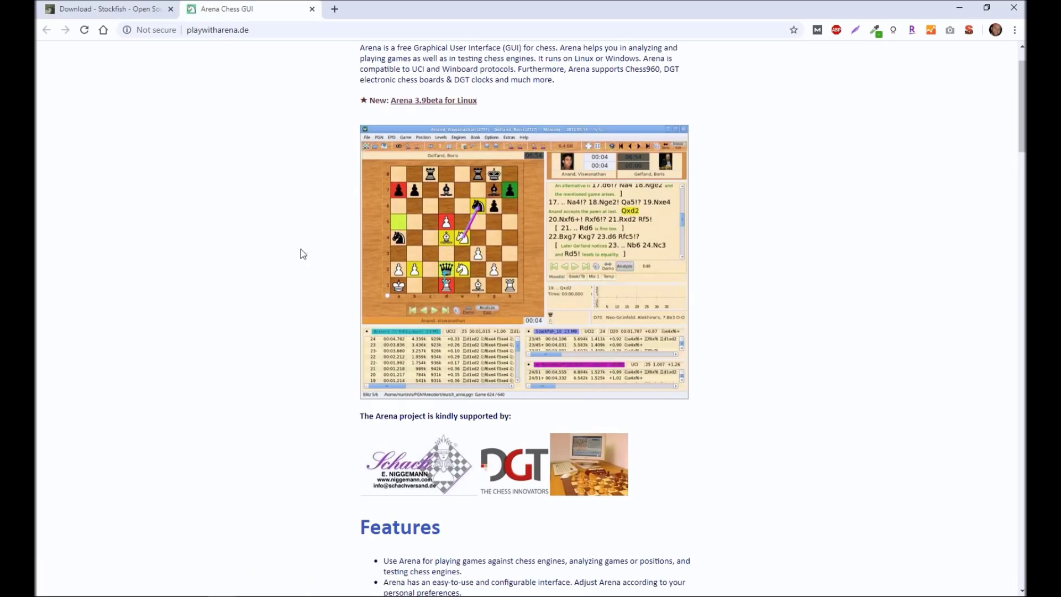
Scroll through the Arena features and download sections, then return to the Stockfish download tab.
{"action": "scroll", "coordinate": [339, 331], "scroll_direction": "up", "scroll_amount": 1}
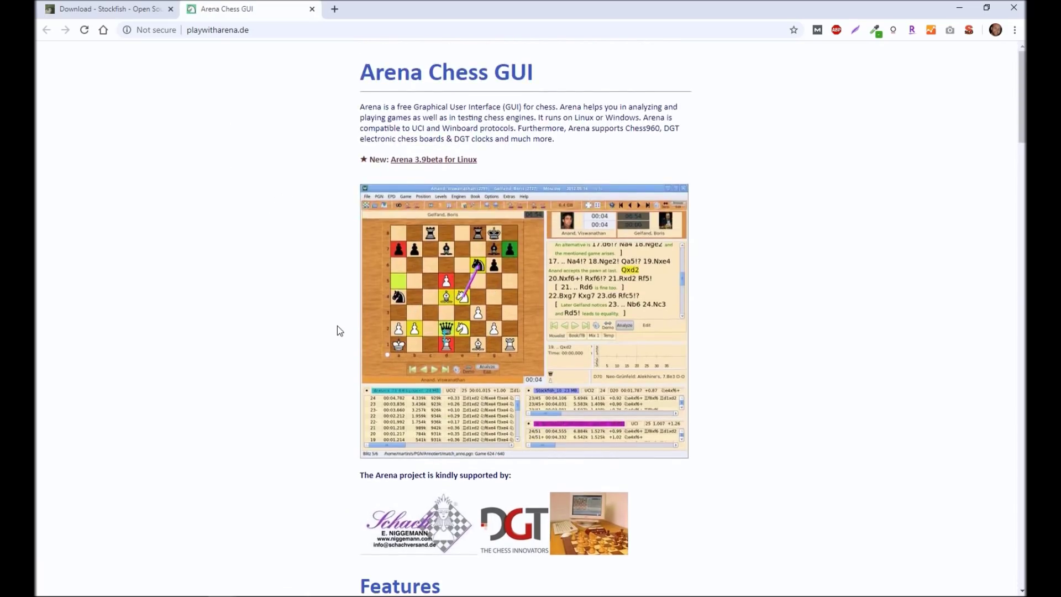
{"action": "scroll", "coordinate": [337, 330], "scroll_direction": "down", "scroll_amount": 3}
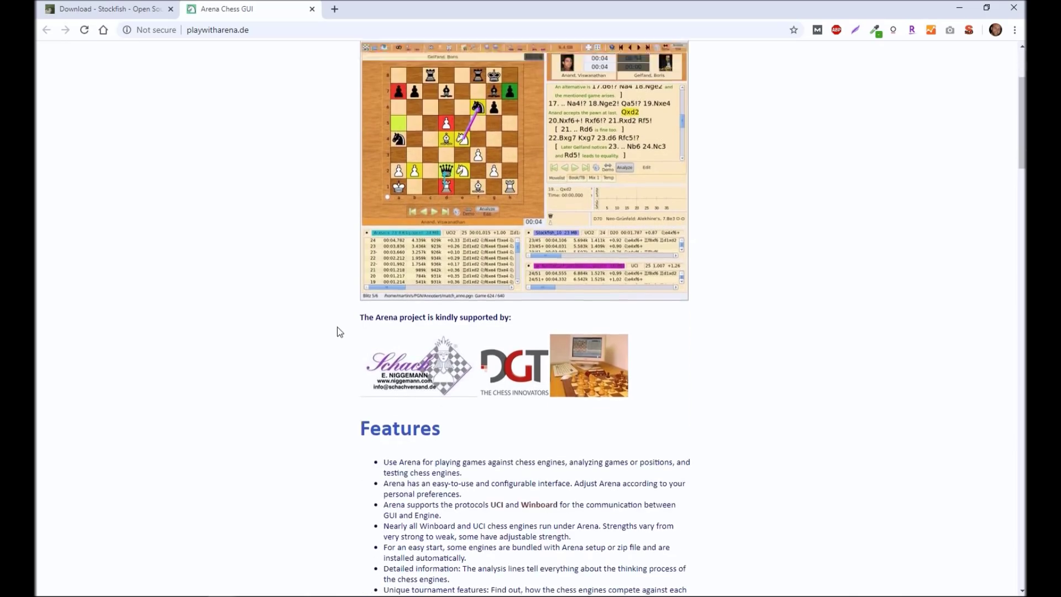
{"action": "scroll", "coordinate": [337, 326], "scroll_direction": "down", "scroll_amount": 3}
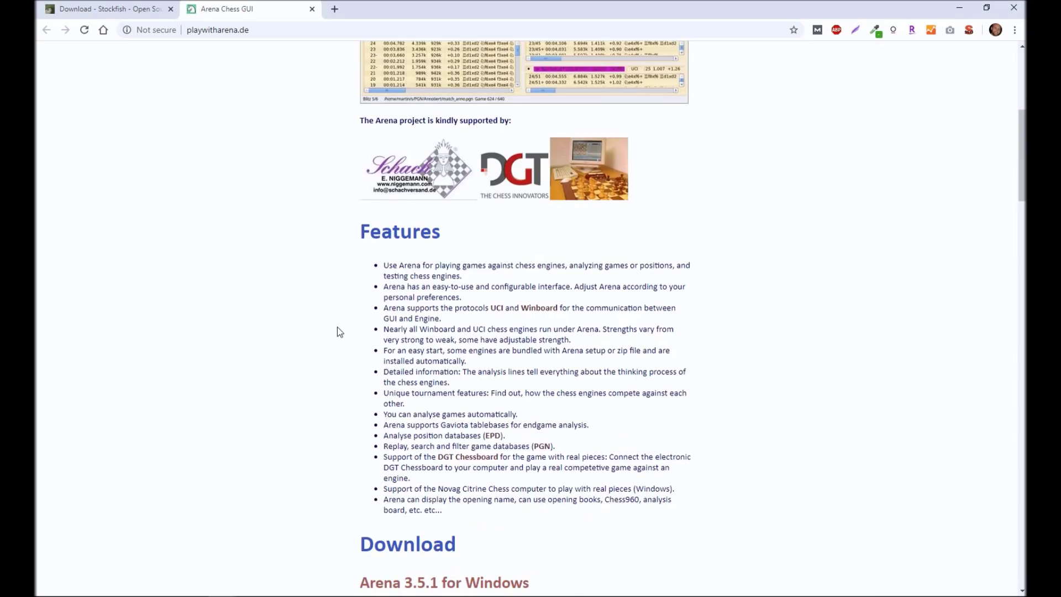
{"action": "scroll", "coordinate": [338, 327], "scroll_direction": "up", "scroll_amount": 6}
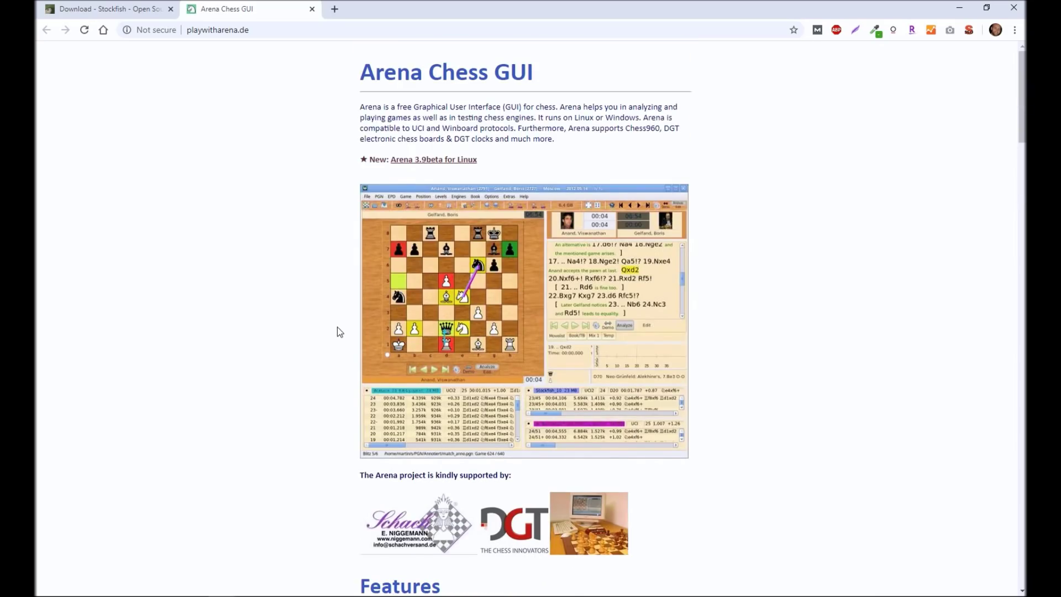
{"action": "left_click", "coordinate": [127, 9]}
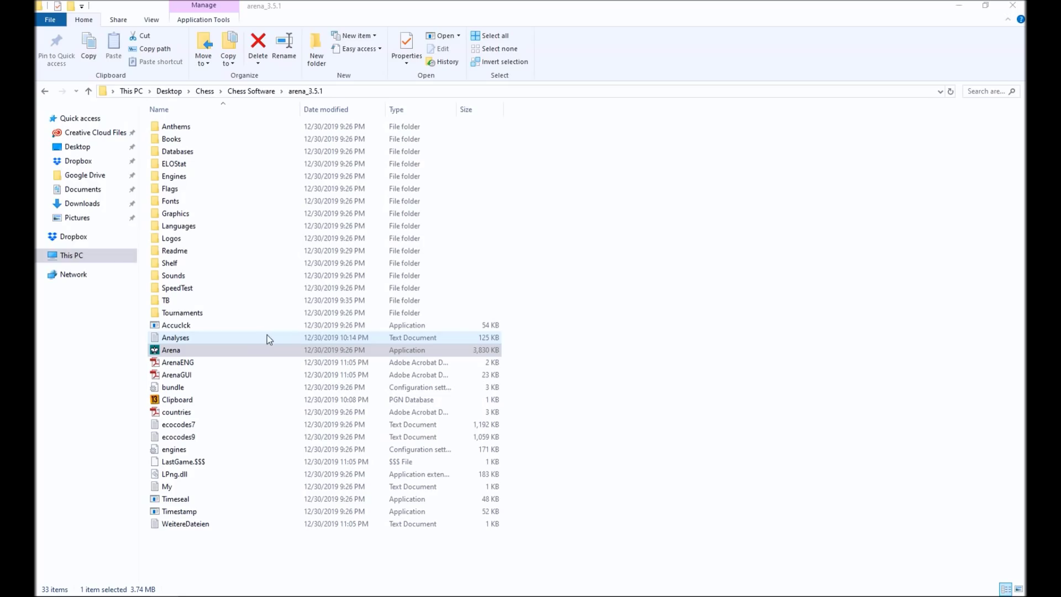
Start Arena Chess GUI from its arena_3.5.1 install folder.
{"action": "double_click", "coordinate": [195, 354]}
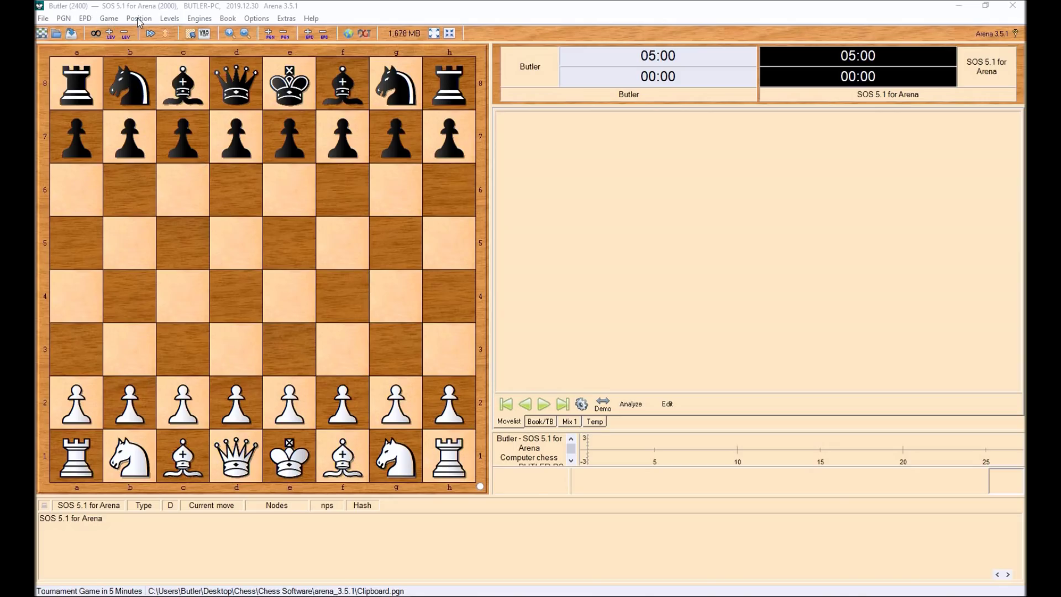
Open Arena's Game menu to see the available game commands.
{"action": "left_click", "coordinate": [115, 20]}
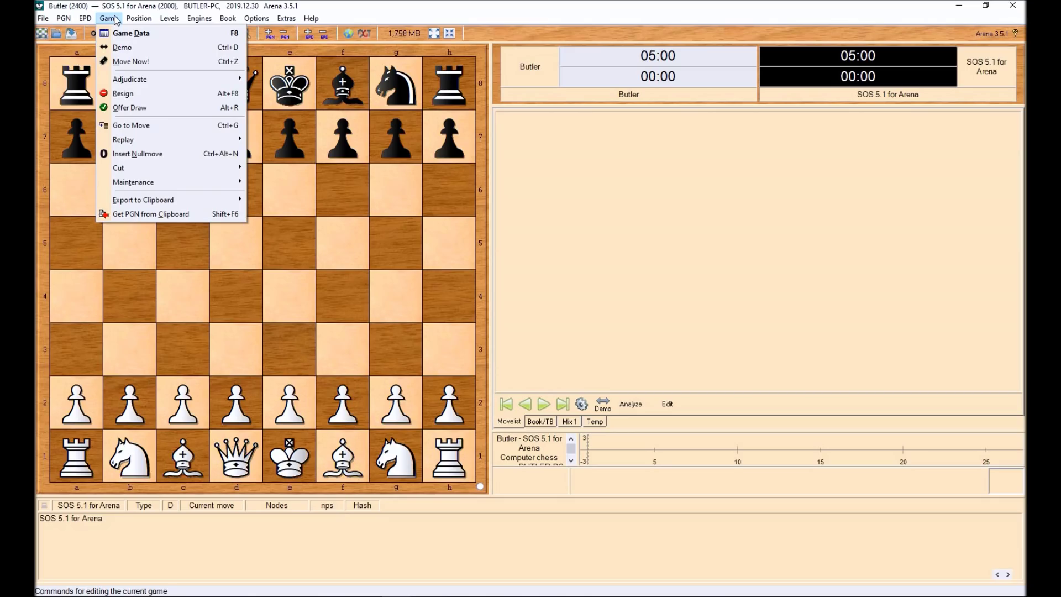
{"action": "mouse_move", "coordinate": [127, 19]}
Load the clipboard game, jump to the position after 24. Qe3, and briefly run engine analysis.
{"action": "left_click", "coordinate": [159, 215]}
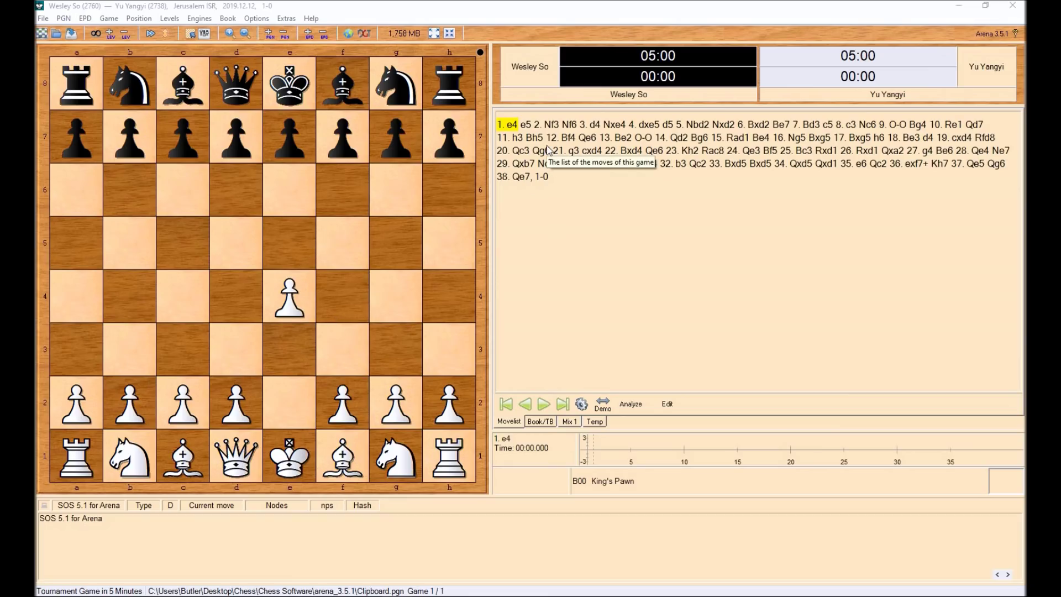
{"action": "left_click", "coordinate": [629, 138]}
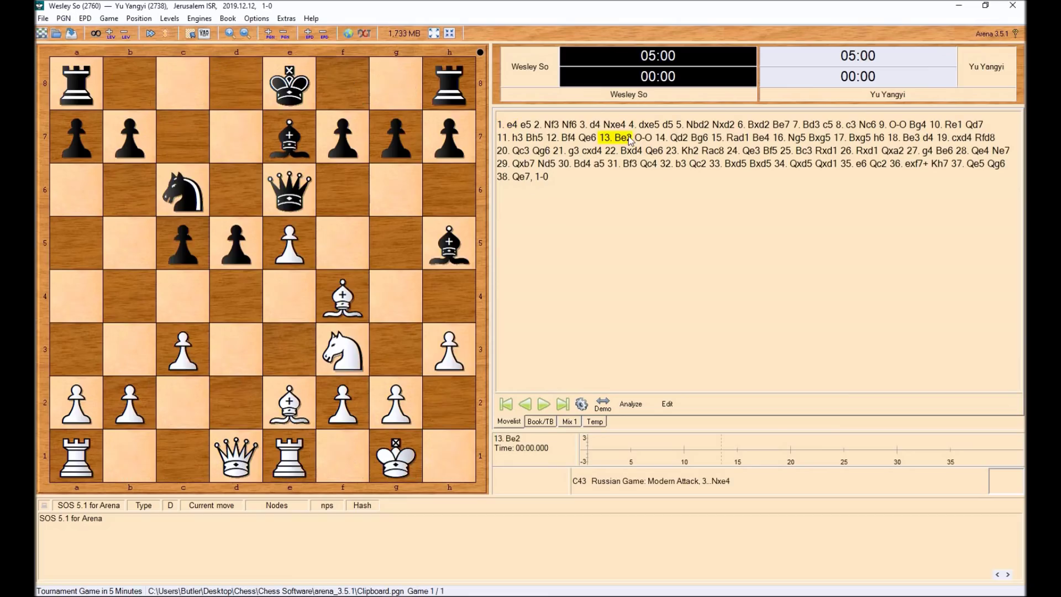
{"action": "left_click", "coordinate": [746, 138]}
{"action": "left_click", "coordinate": [639, 152]}
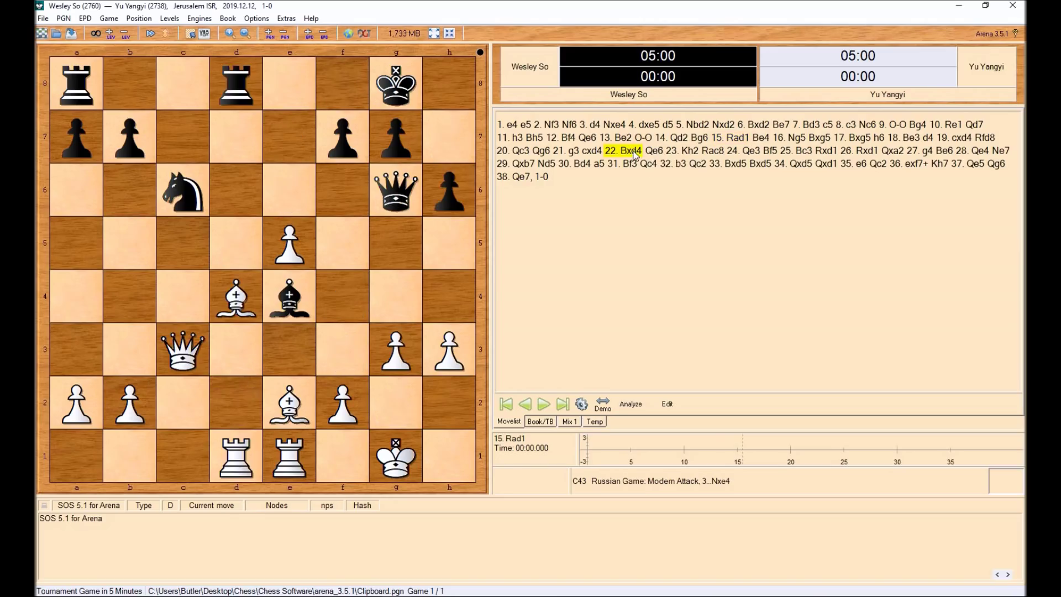
{"action": "left_click", "coordinate": [752, 154]}
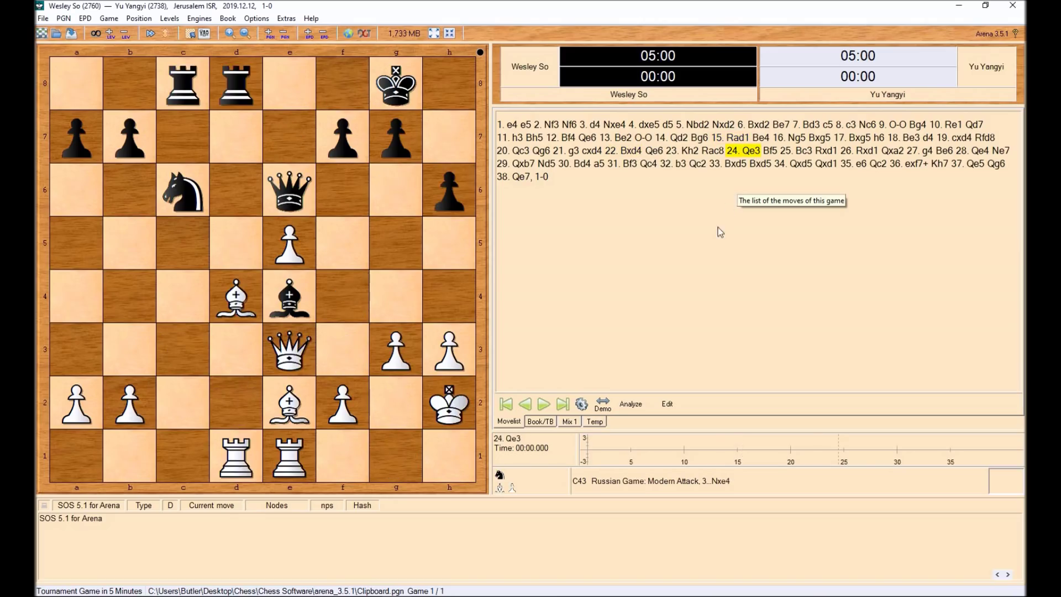
{"action": "left_click", "coordinate": [631, 404]}
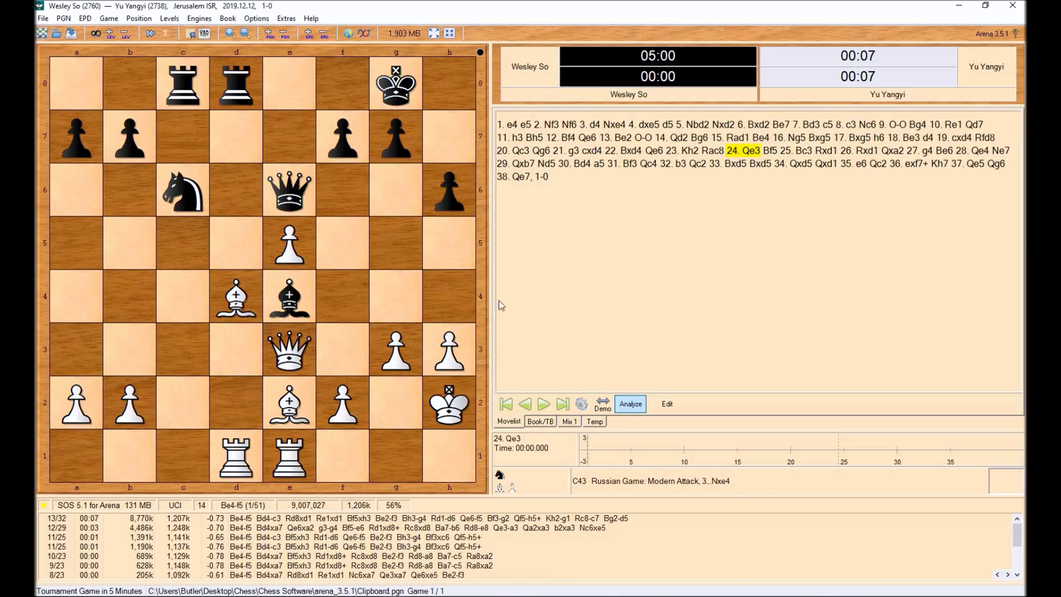
{"action": "left_click", "coordinate": [630, 405]}
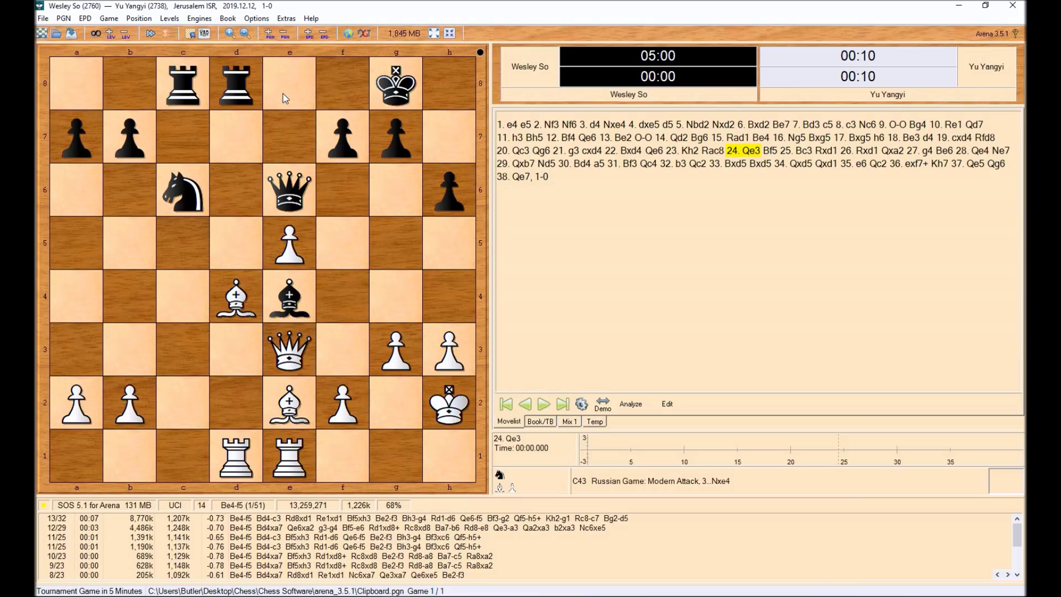
Install the stockfish_10_x64 executable as a new engine and start it in place of SOS 5.1.
{"action": "left_click", "coordinate": [196, 19]}
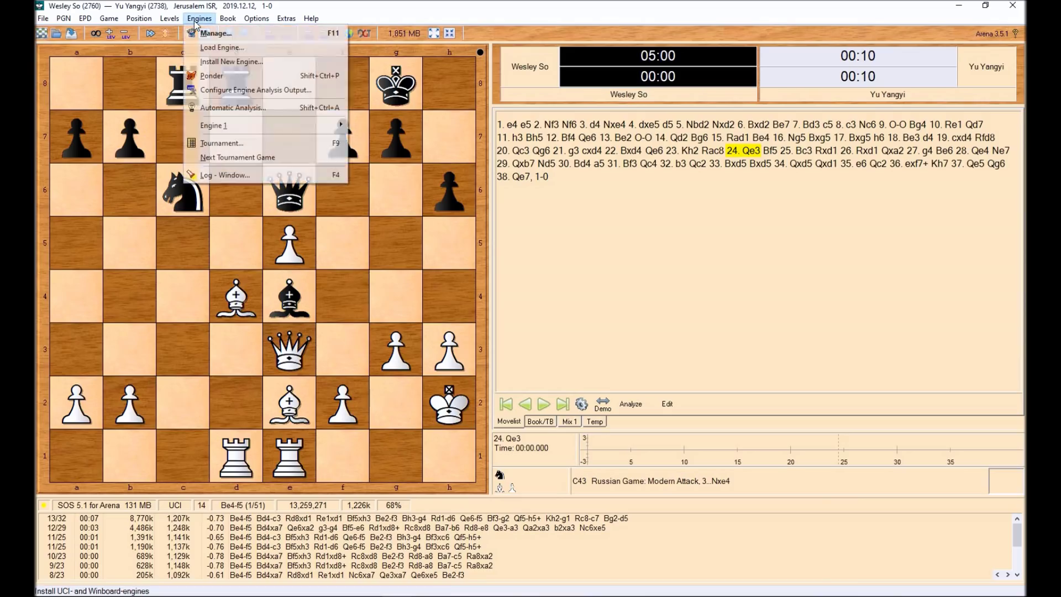
{"action": "left_click", "coordinate": [215, 62]}
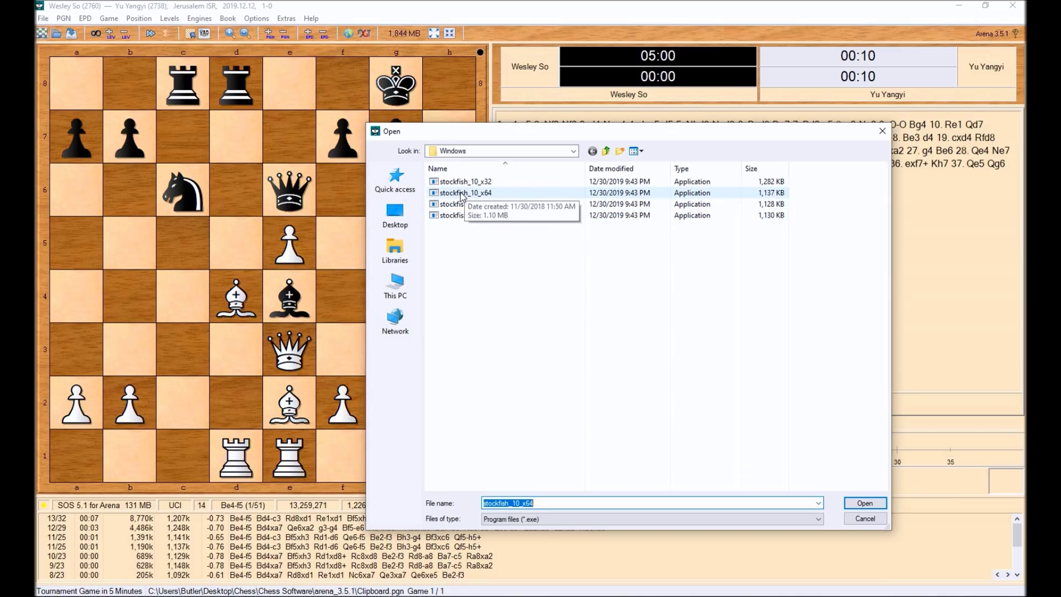
{"action": "left_click", "coordinate": [465, 193]}
{"action": "left_click", "coordinate": [858, 504]}
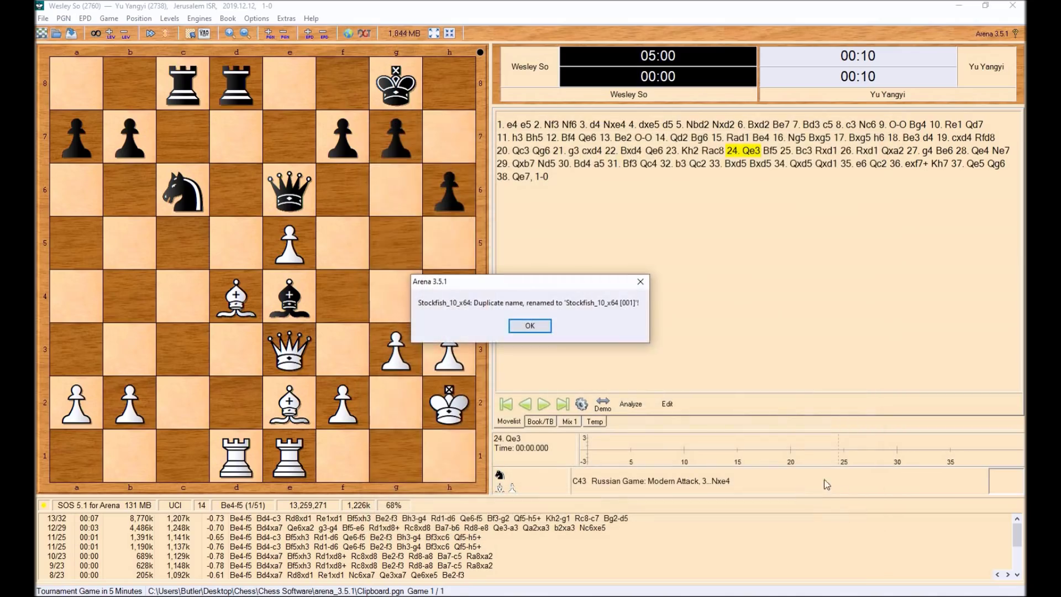
{"action": "left_click", "coordinate": [539, 331]}
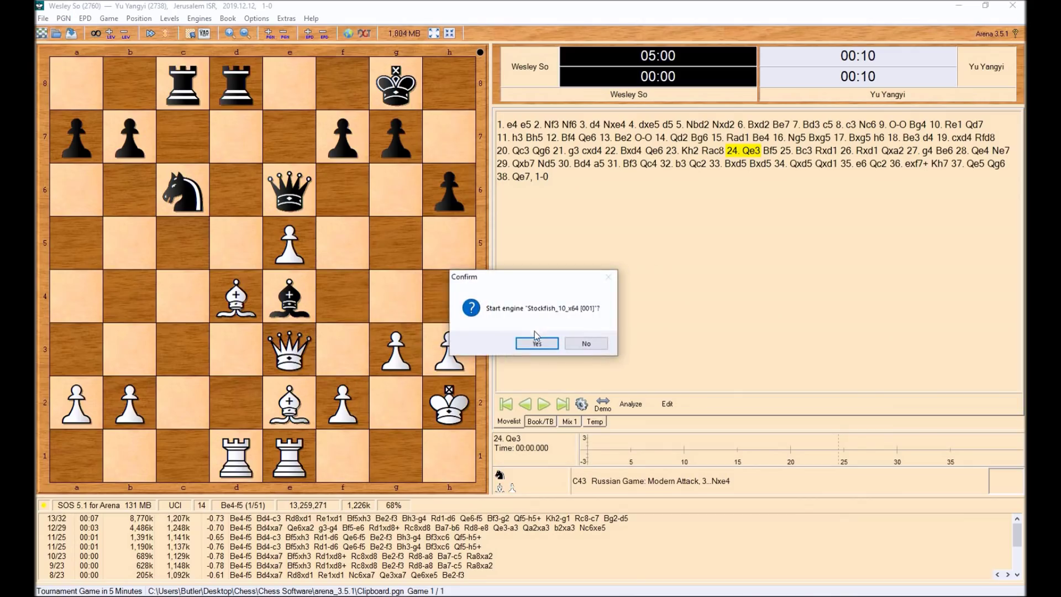
{"action": "left_click", "coordinate": [543, 348]}
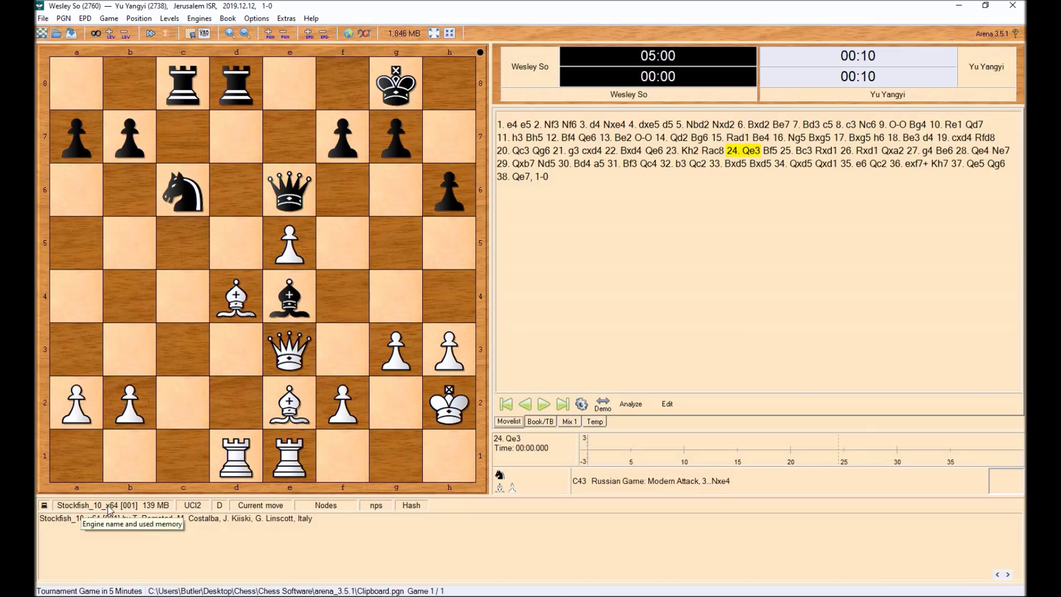
{"action": "left_click", "coordinate": [206, 21]}
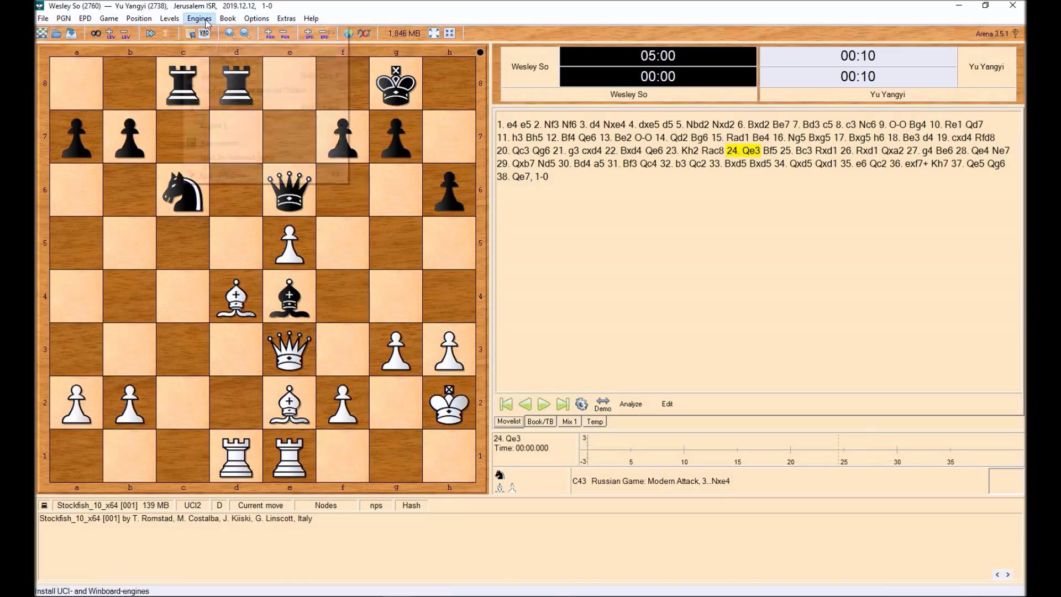
{"action": "left_click", "coordinate": [218, 43]}
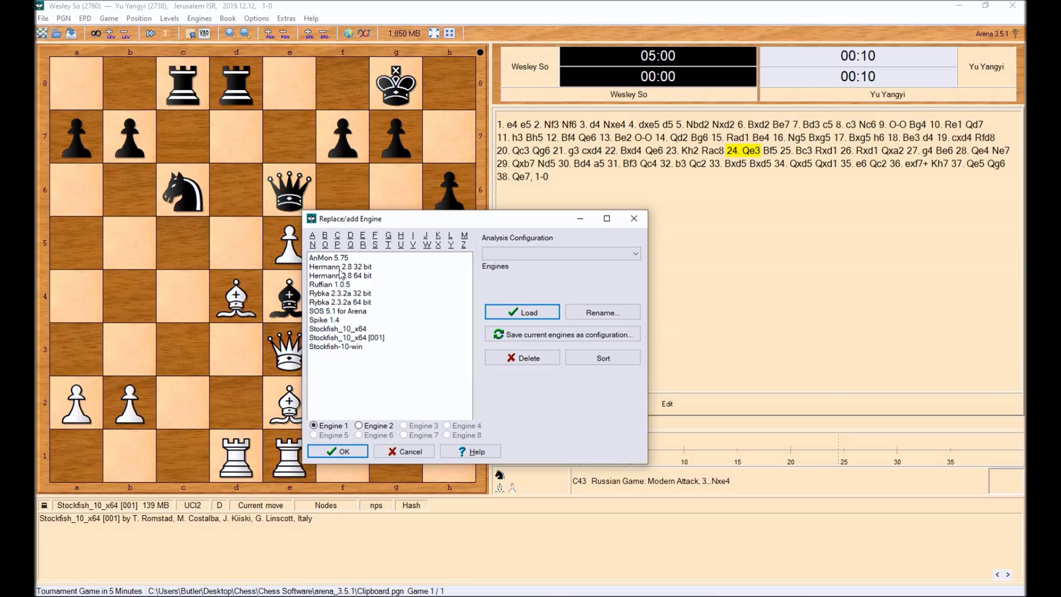
{"action": "left_click", "coordinate": [411, 452]}
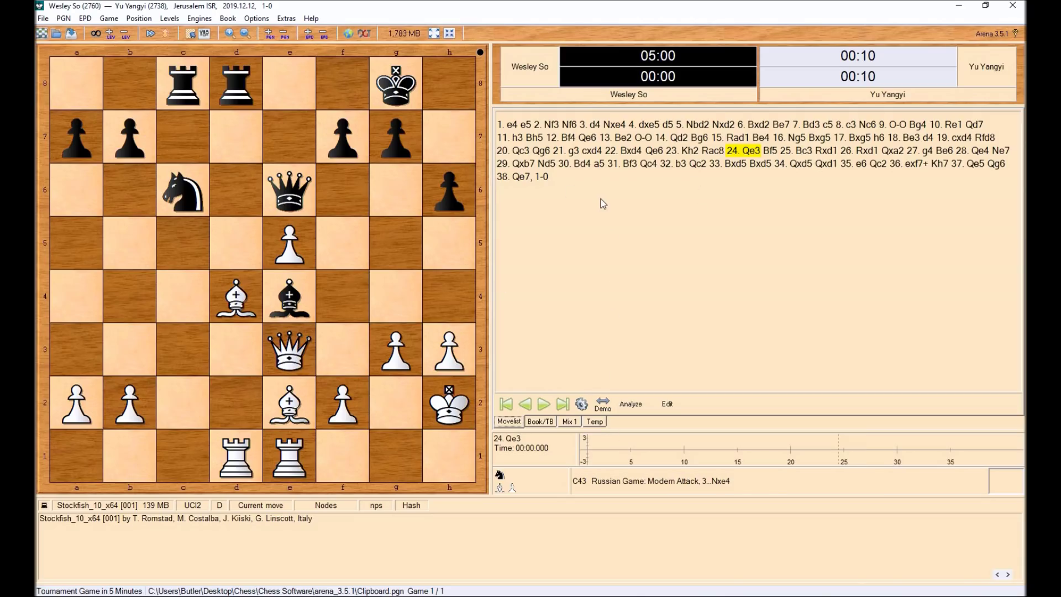
Begin a custom position set-up without saving the current game, and clear the board.
{"action": "left_click", "coordinate": [139, 18]}
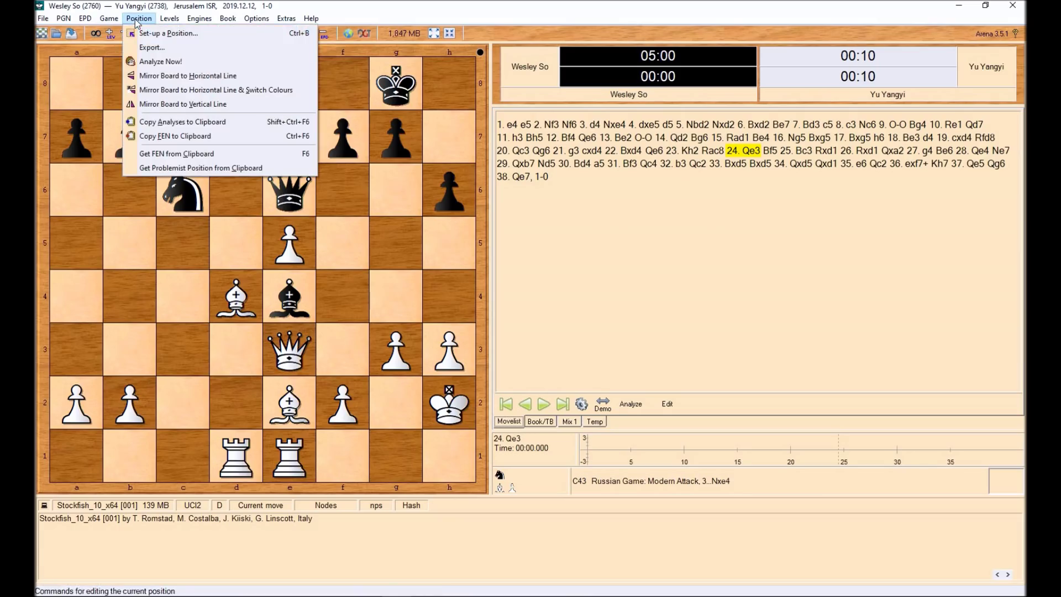
{"action": "left_click", "coordinate": [148, 34]}
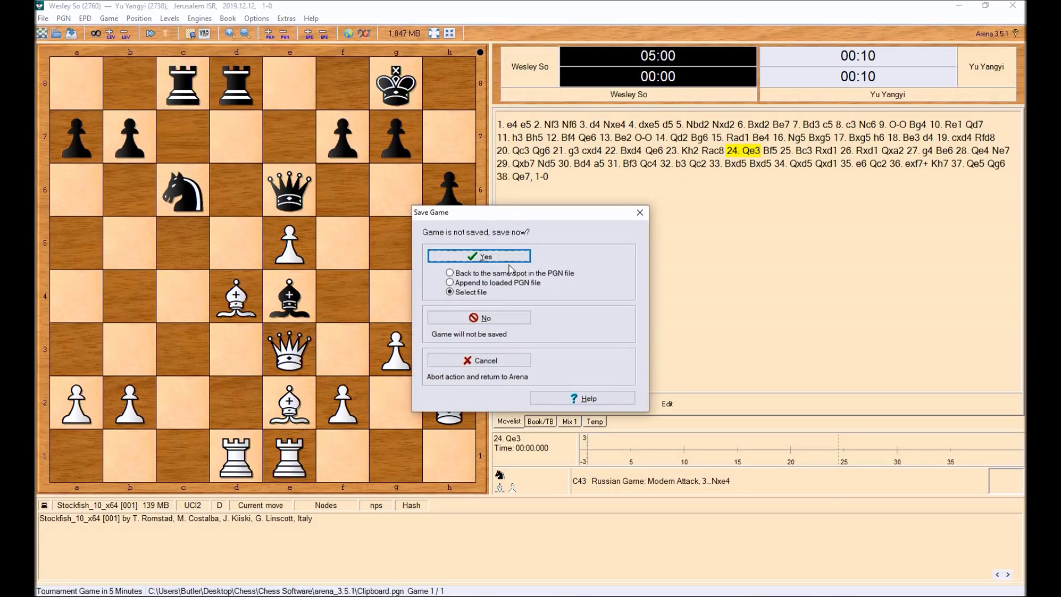
{"action": "left_click", "coordinate": [504, 318]}
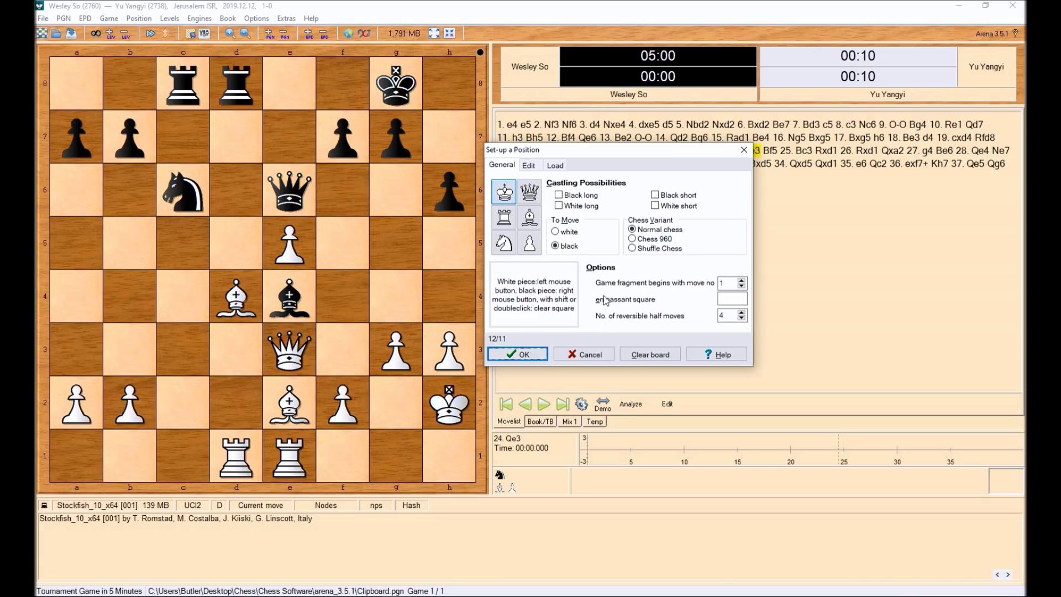
{"action": "left_click", "coordinate": [642, 358]}
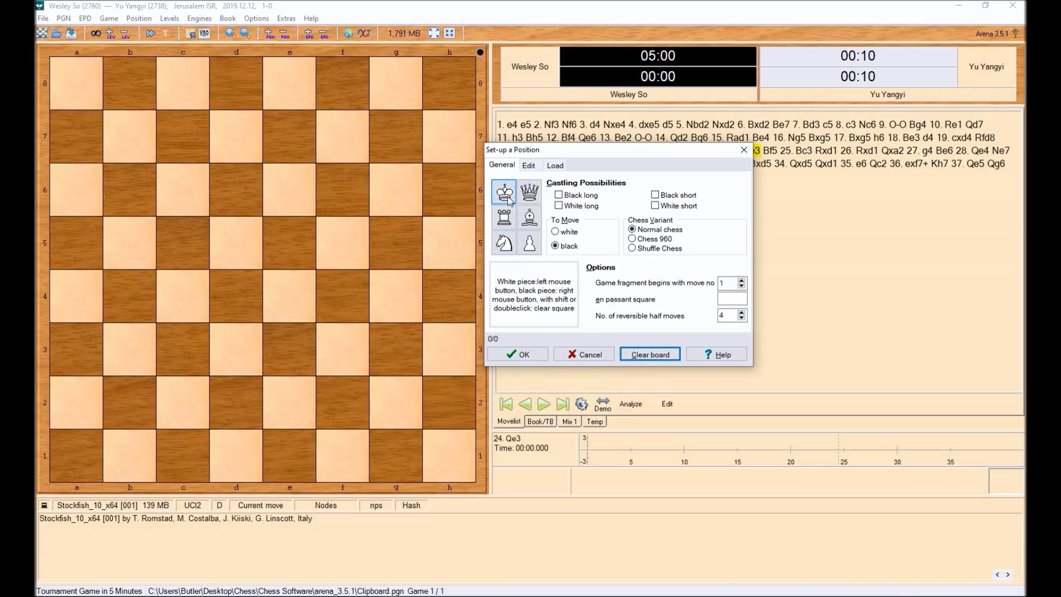
Place kings on e1 and e8, pawns on b2–d2 and b7–d7, then start the game.
{"action": "left_click", "coordinate": [293, 451]}
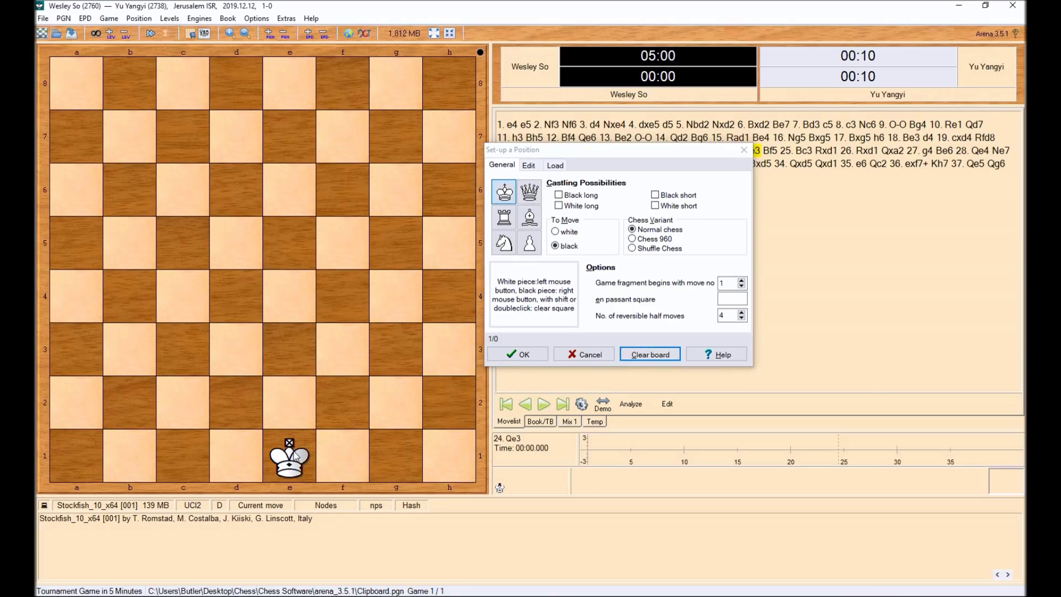
{"action": "right_click", "coordinate": [303, 93]}
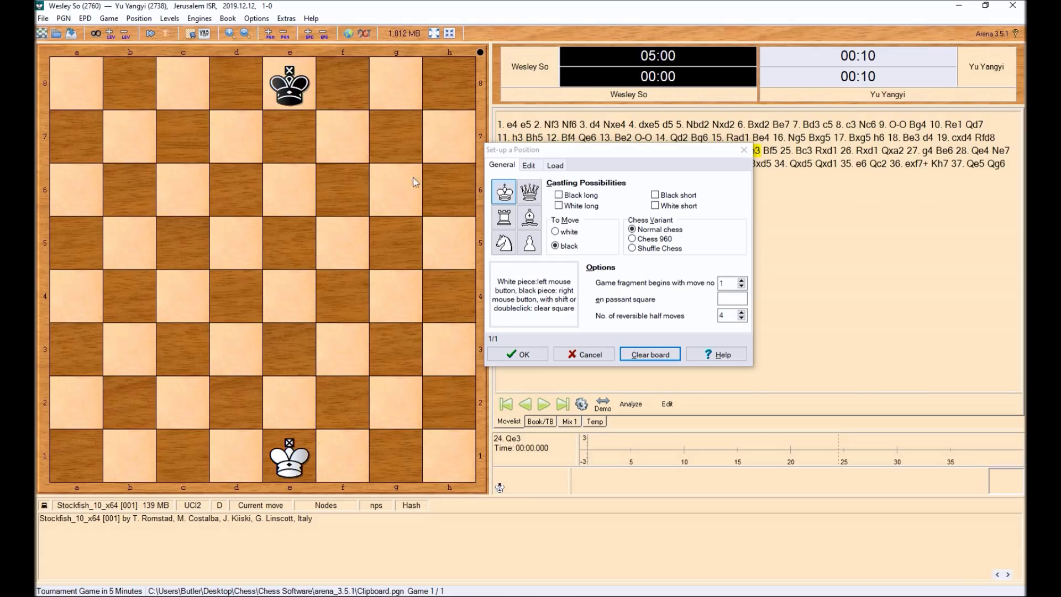
{"action": "left_click", "coordinate": [533, 247]}
{"action": "left_click", "coordinate": [236, 402]}
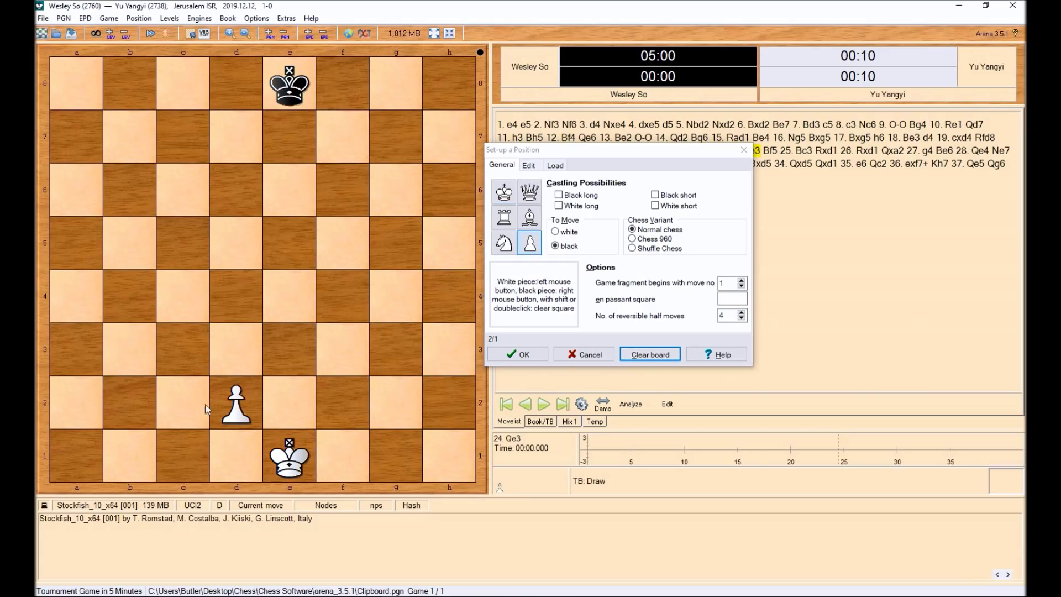
{"action": "left_click", "coordinate": [183, 403]}
{"action": "left_click", "coordinate": [130, 402]}
{"action": "right_click", "coordinate": [130, 136]}
{"action": "right_click", "coordinate": [183, 136]}
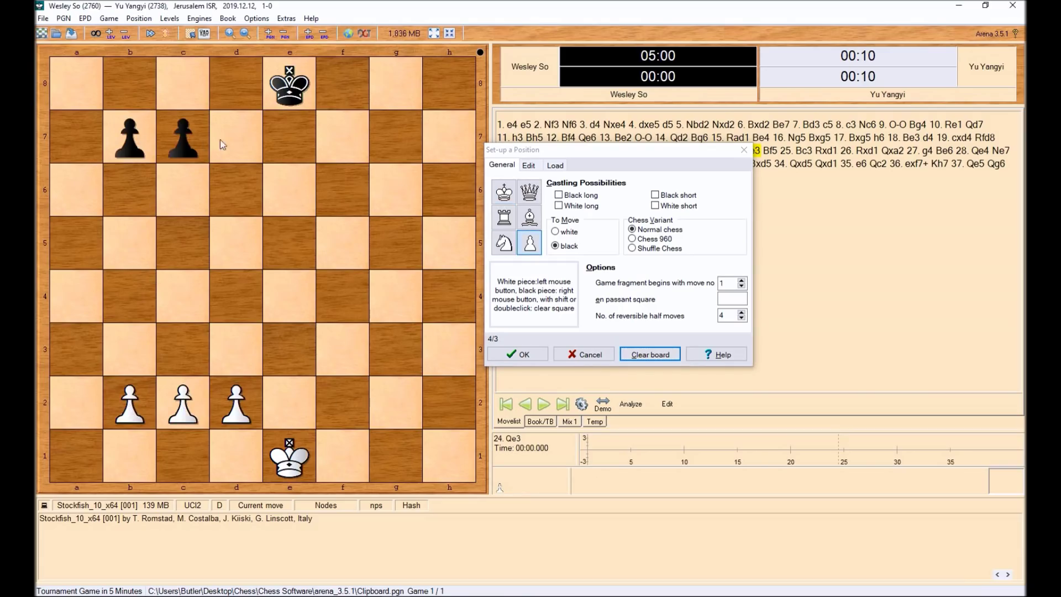
{"action": "right_click", "coordinate": [236, 137]}
{"action": "left_click", "coordinate": [519, 354]}
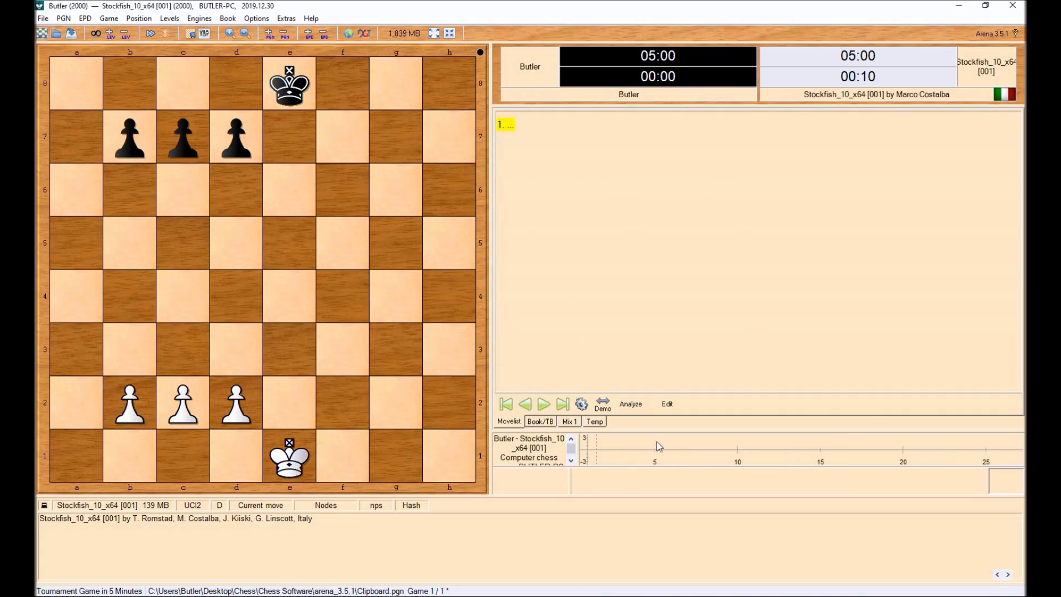
Run Stockfish analysis on the king-and-pawn position, reaching depth 37 with a 0.00 evaluation.
{"action": "left_click", "coordinate": [635, 405]}
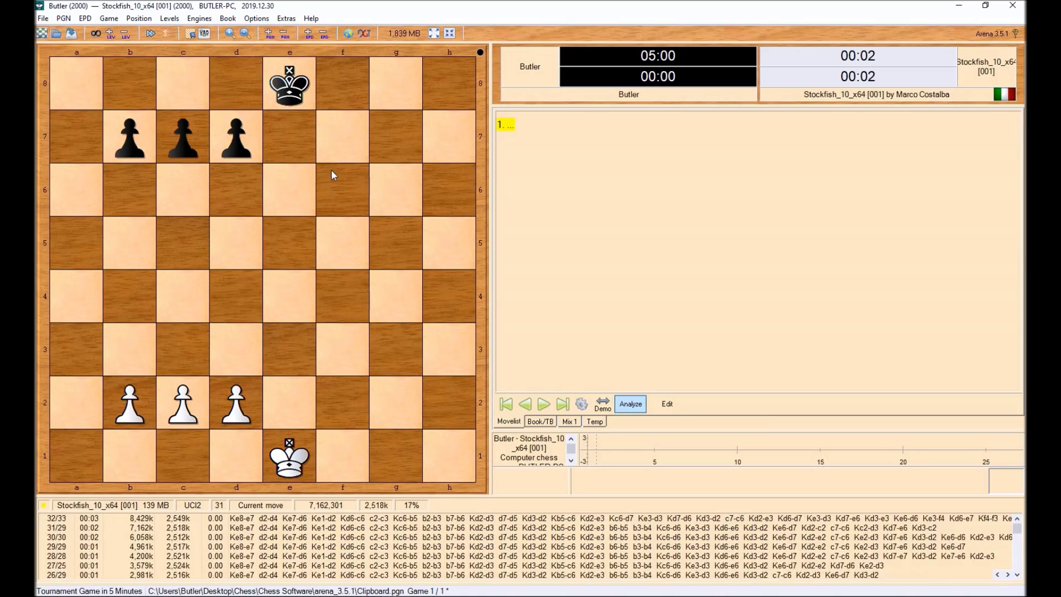
{"action": "left_click", "coordinate": [64, 18]}
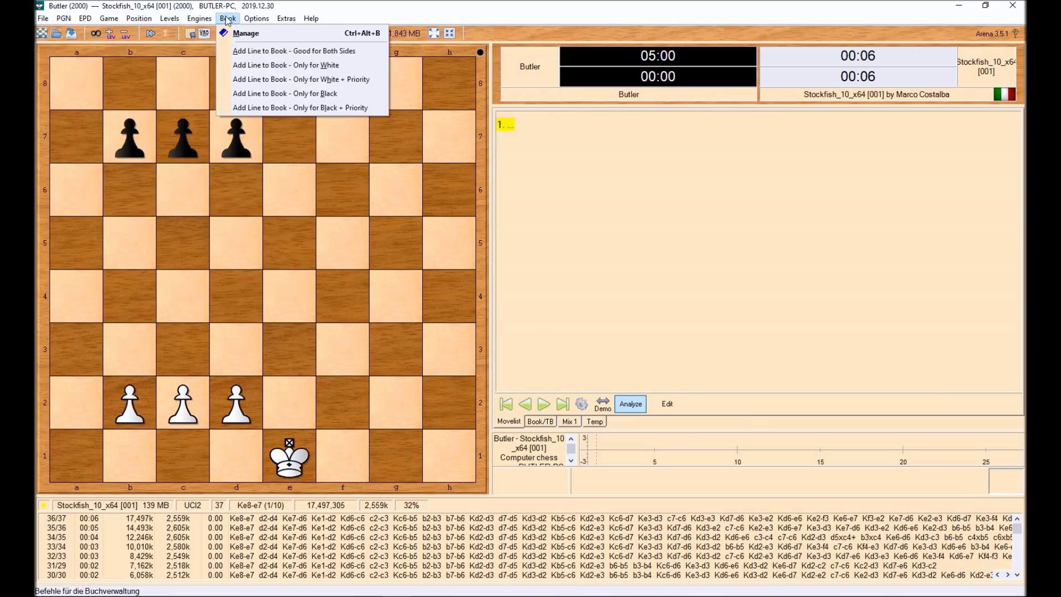
{"action": "mouse_move", "coordinate": [311, 18]}
{"action": "left_click", "coordinate": [332, 321]}
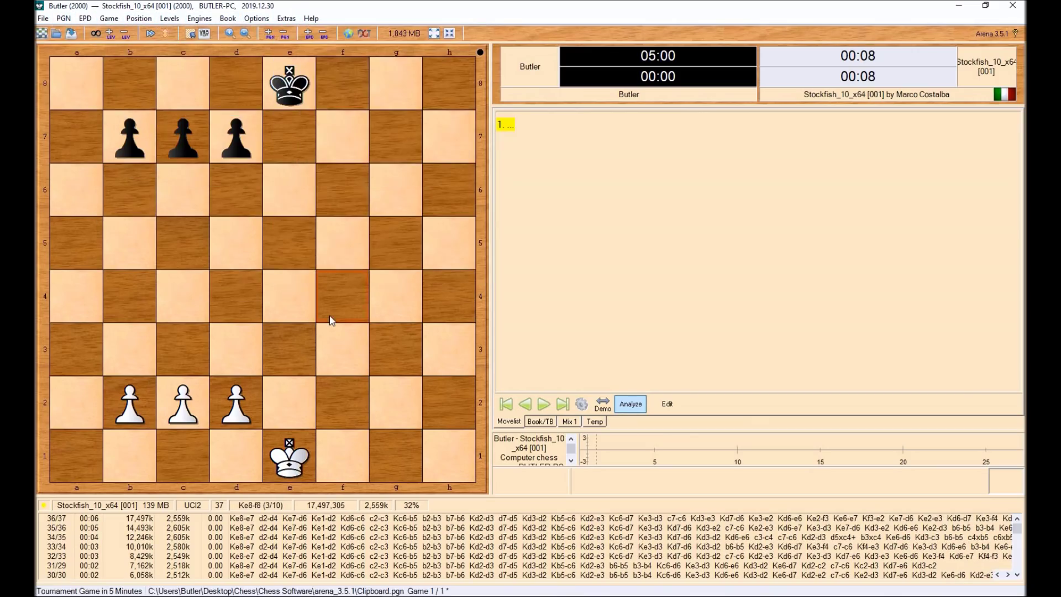